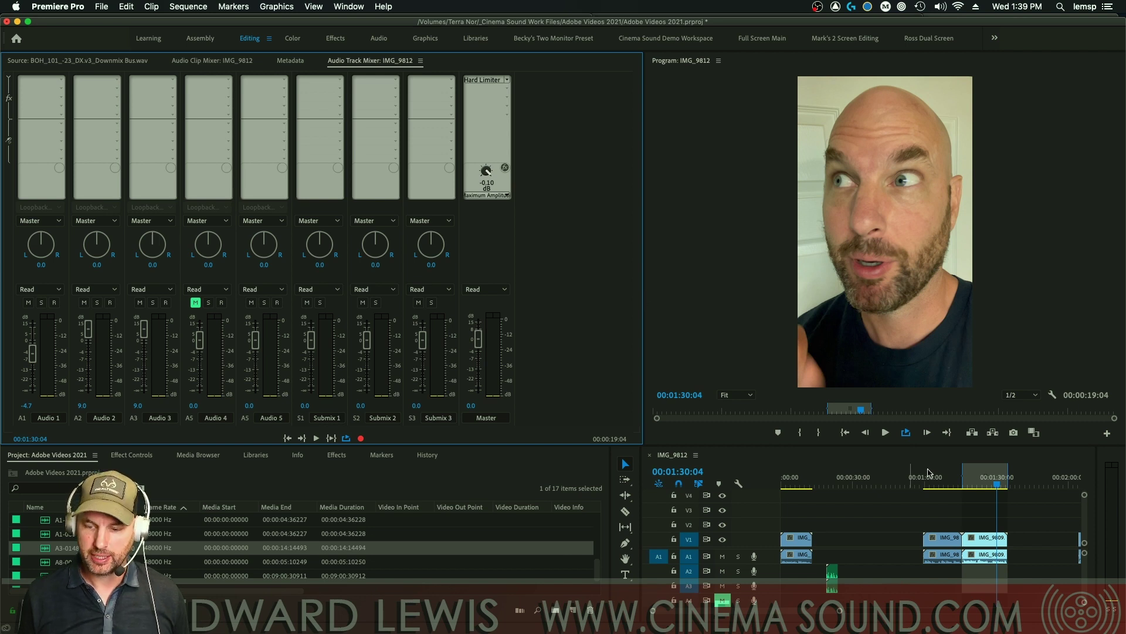
Step: Play the unprocessed dialogue from the start and stop at 00:01:29:25
key("Up")
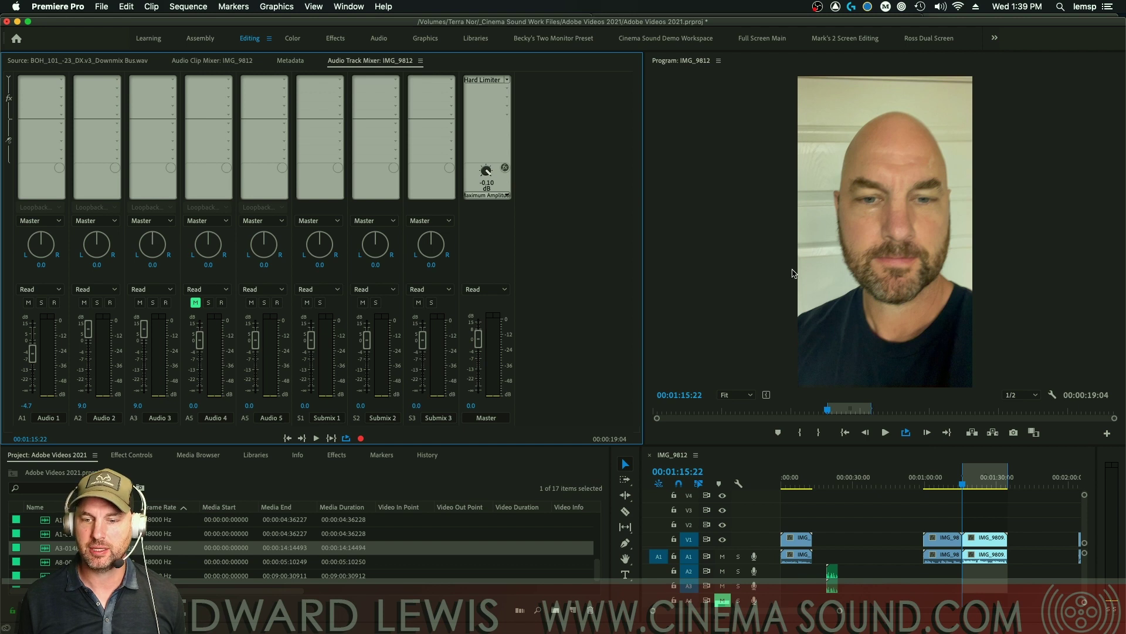
key("space")
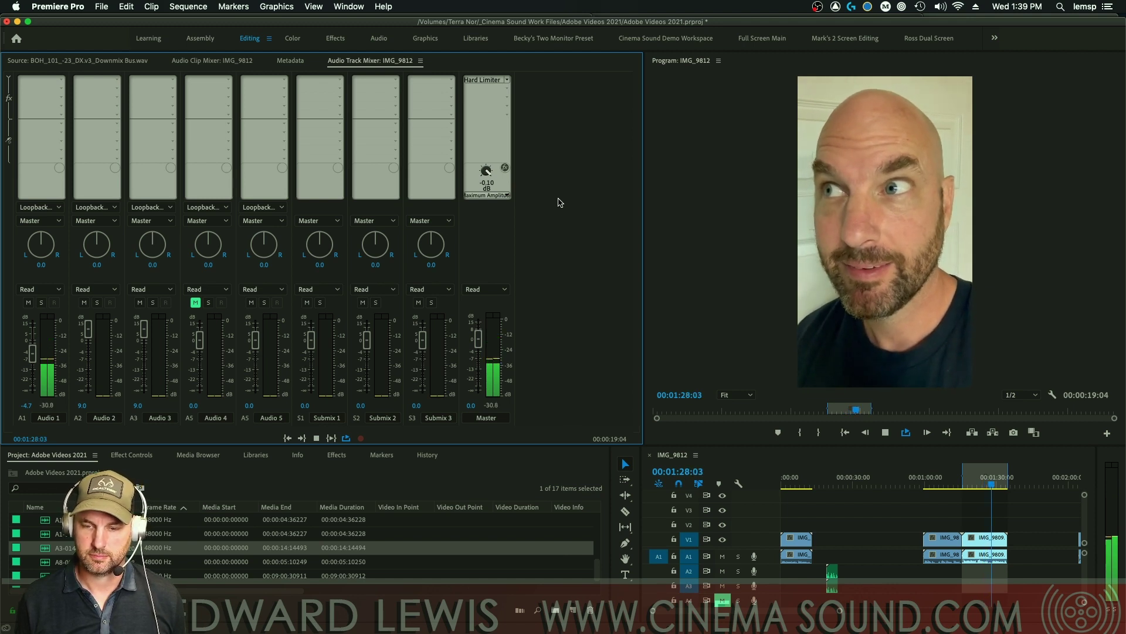
key("space")
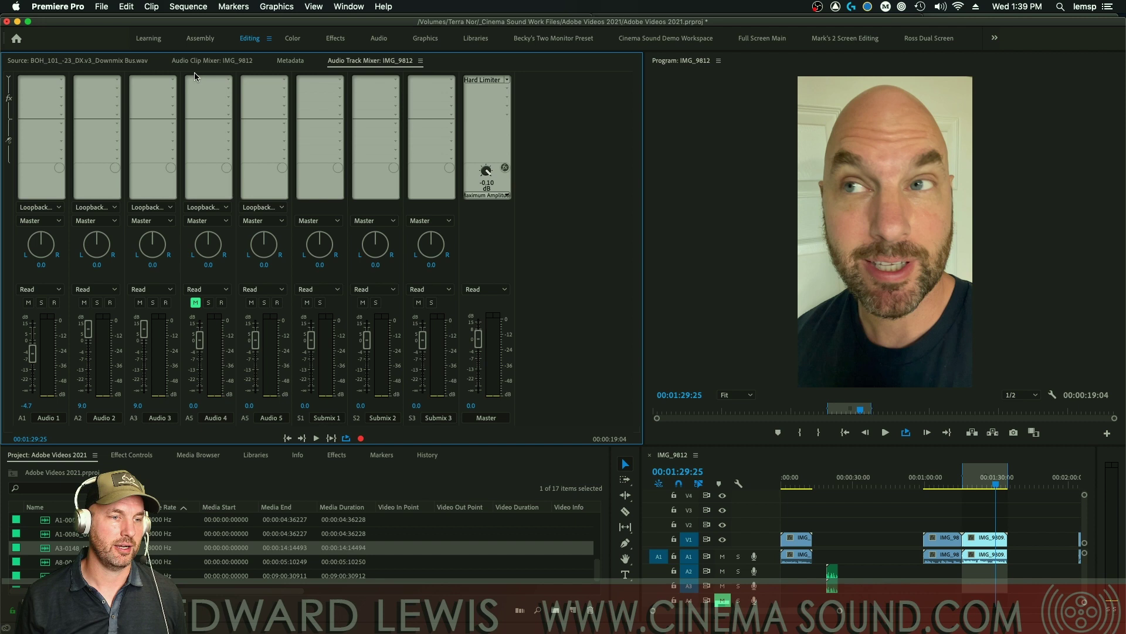
Step: Put a Filter and EQ > Highpass in Audio 1's first effect slot and audition the dialogue
left_click(61, 83)
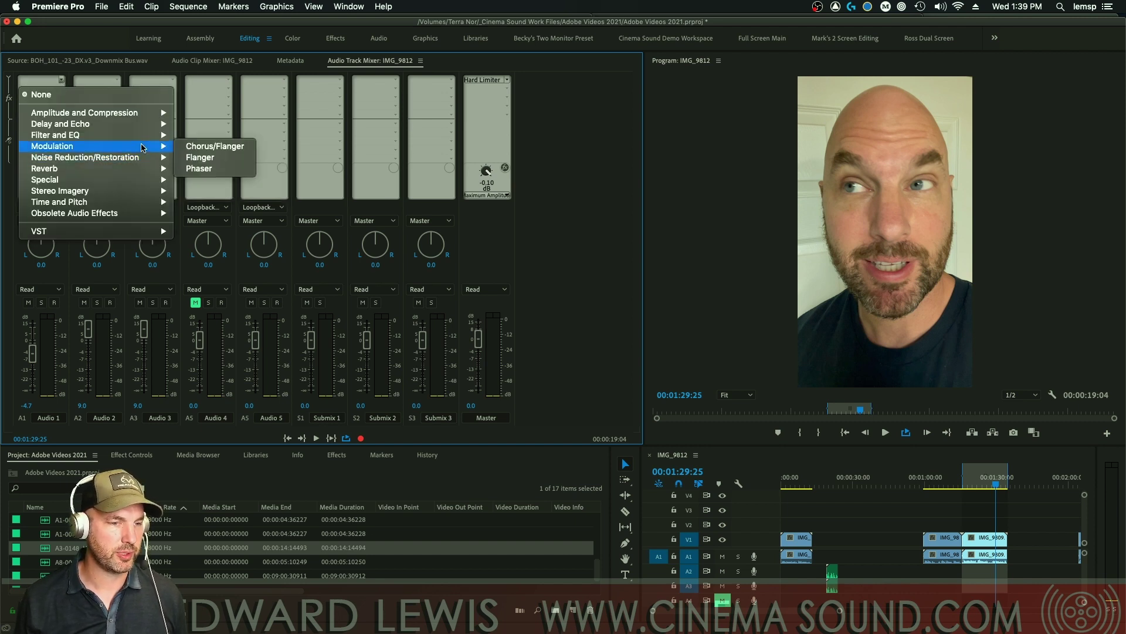
mouse_move(143, 137)
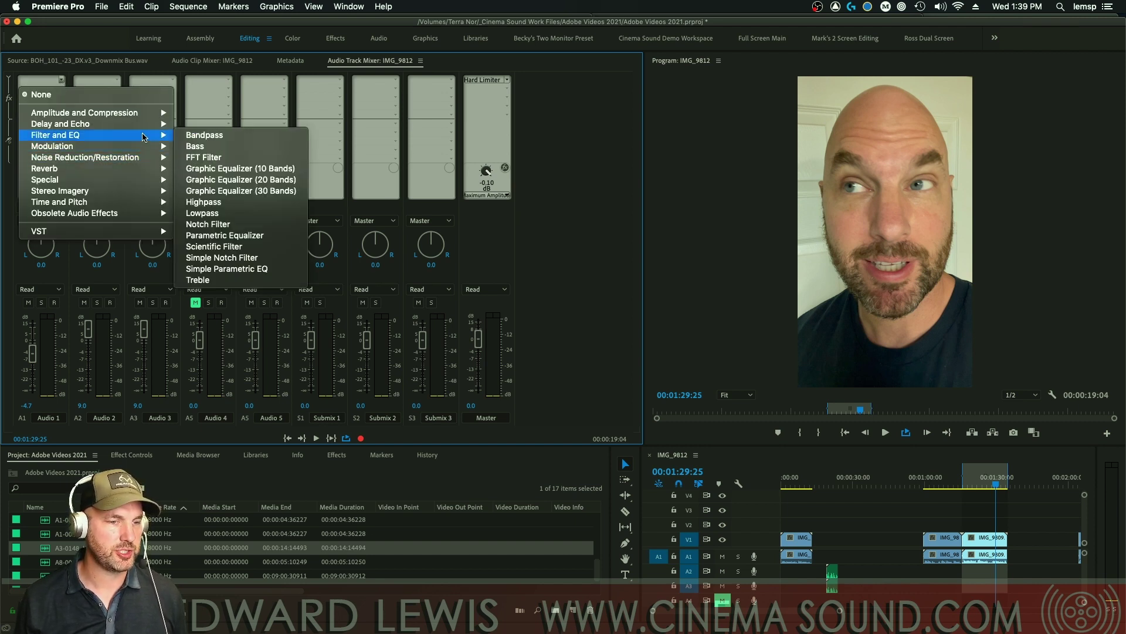
left_click(252, 206)
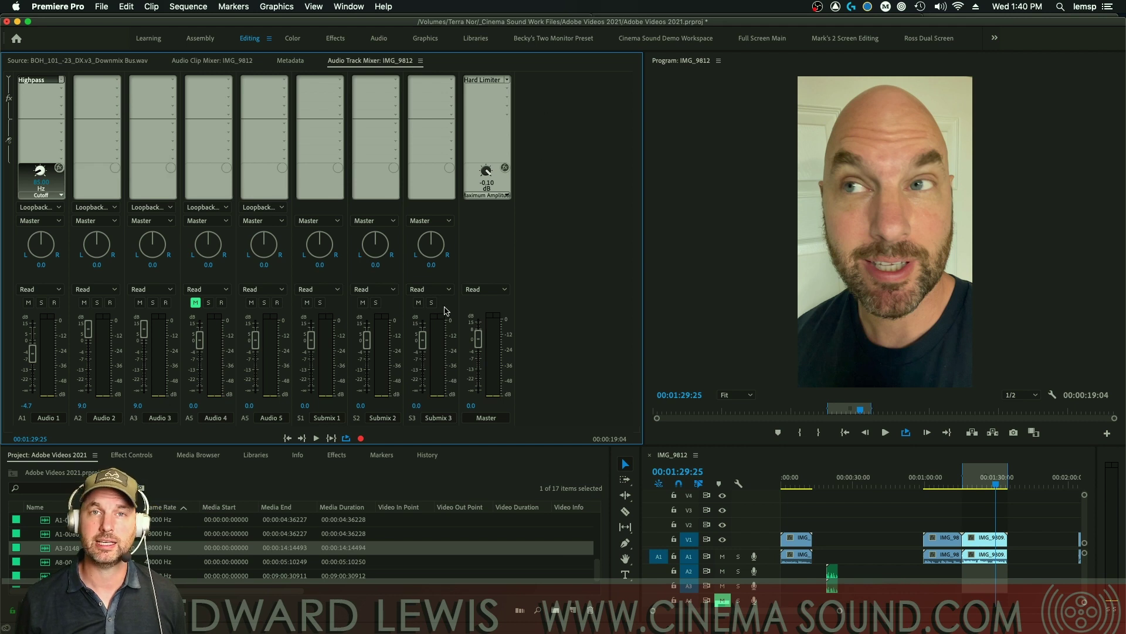
key("space")
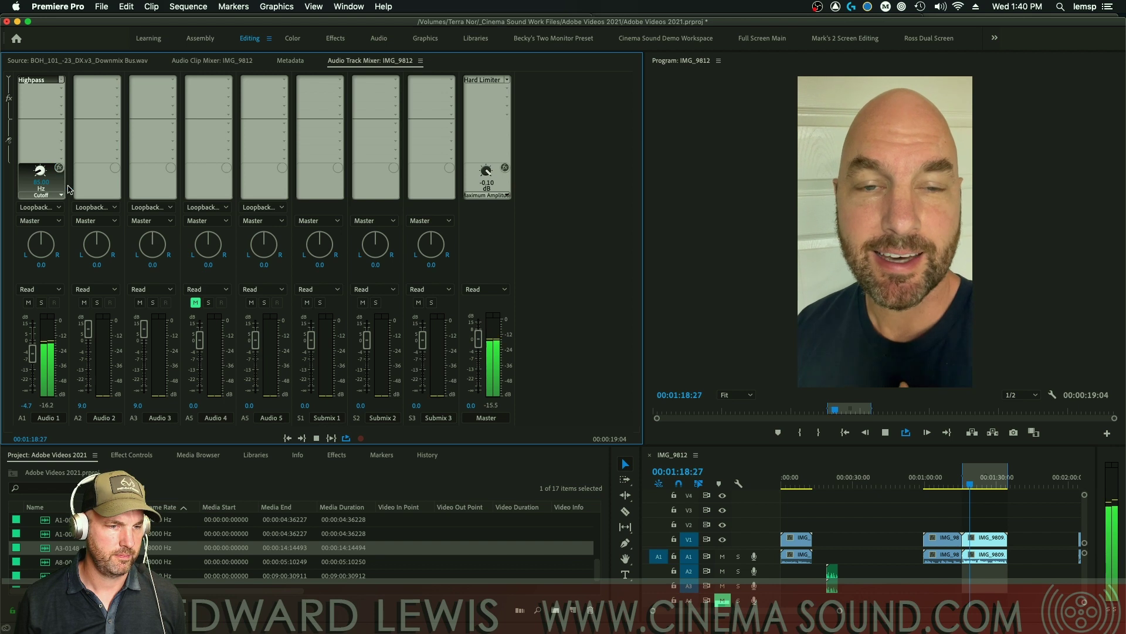
key("space")
Step: Add Noise Reduction/Restoration > DeNoise to Audio 1's second slot and open its Track Fx Editor
left_click(61, 88)
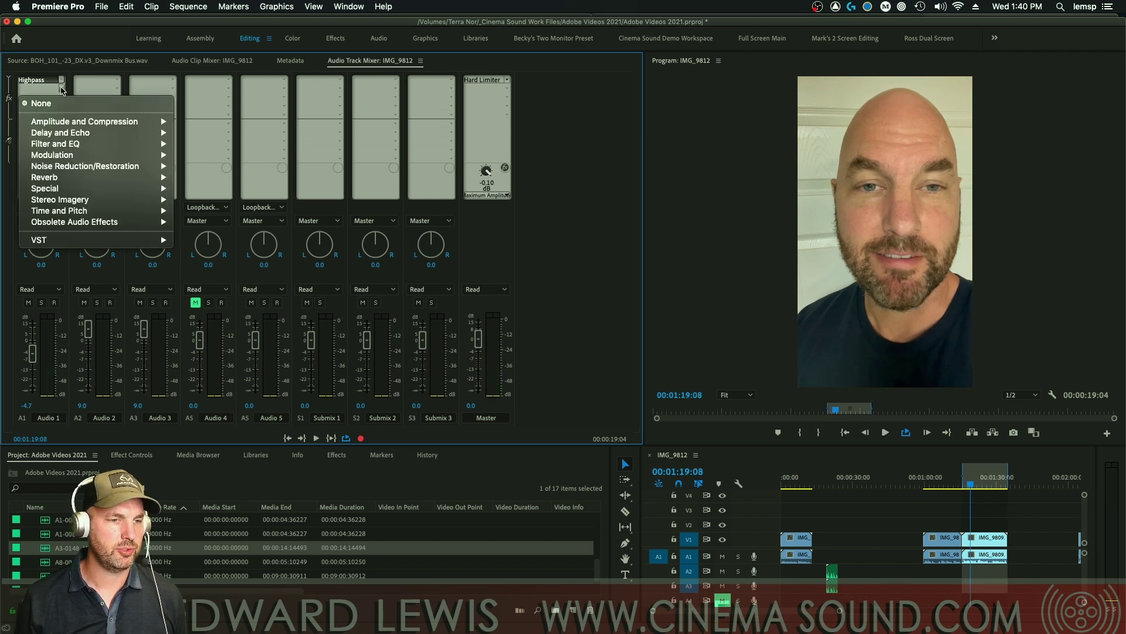
mouse_move(132, 166)
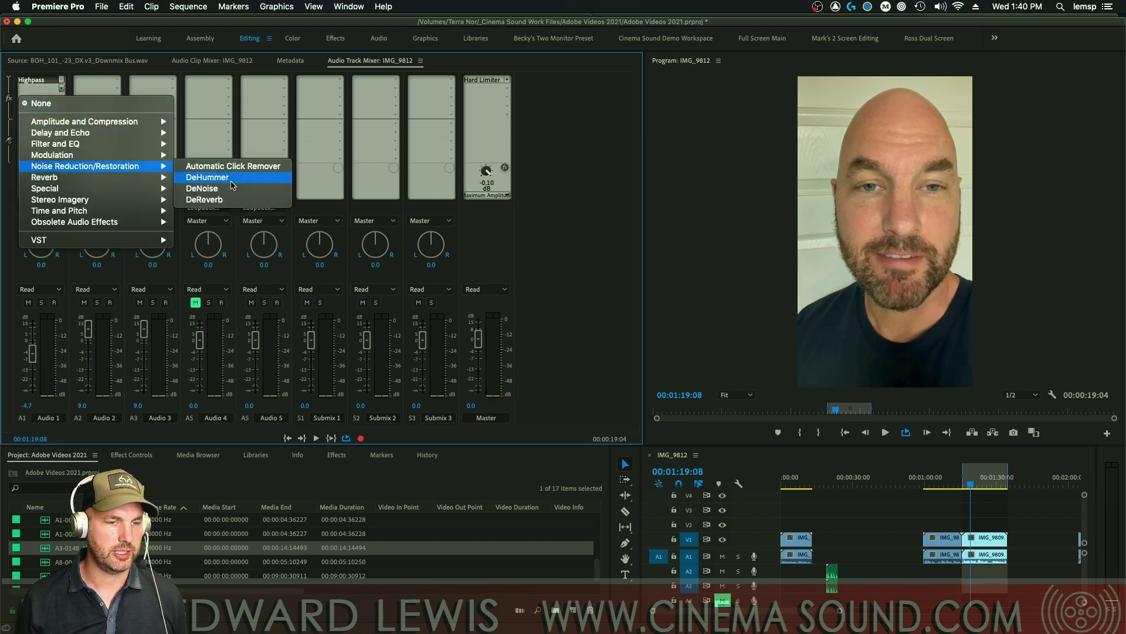
left_click(204, 189)
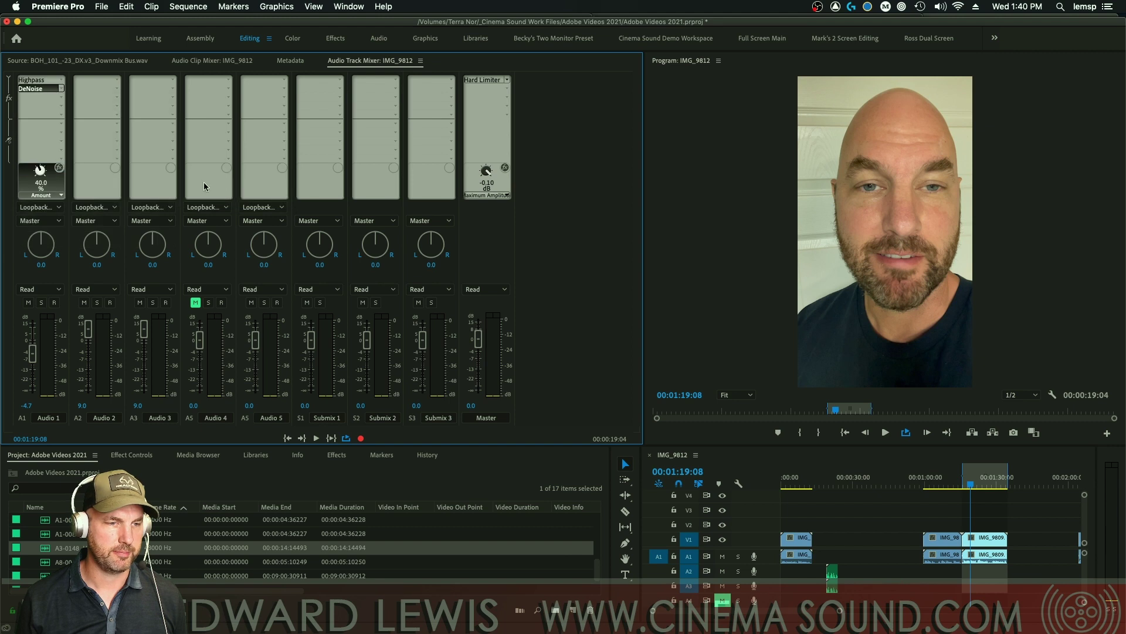
double_click(41, 88)
left_click_drag(569, 220, 654, 121)
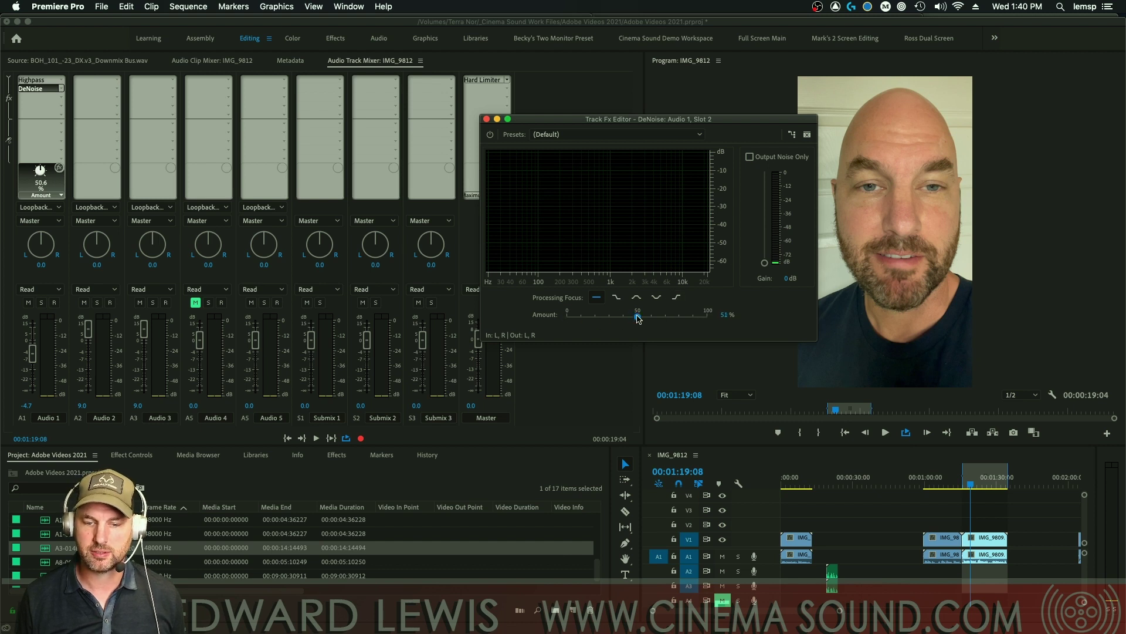
Step: Audition the dialogue through DeNoise, comparing Amount at 100% before settling it around 20%
key("space")
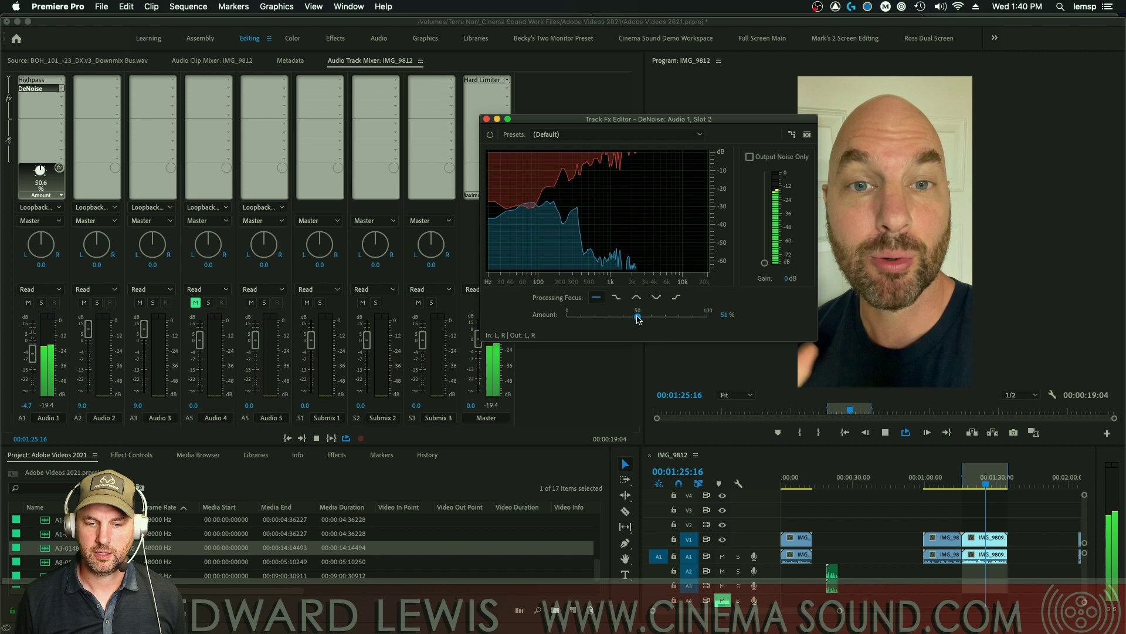
key("space")
left_click_drag(711, 323, 715, 322)
key("space")
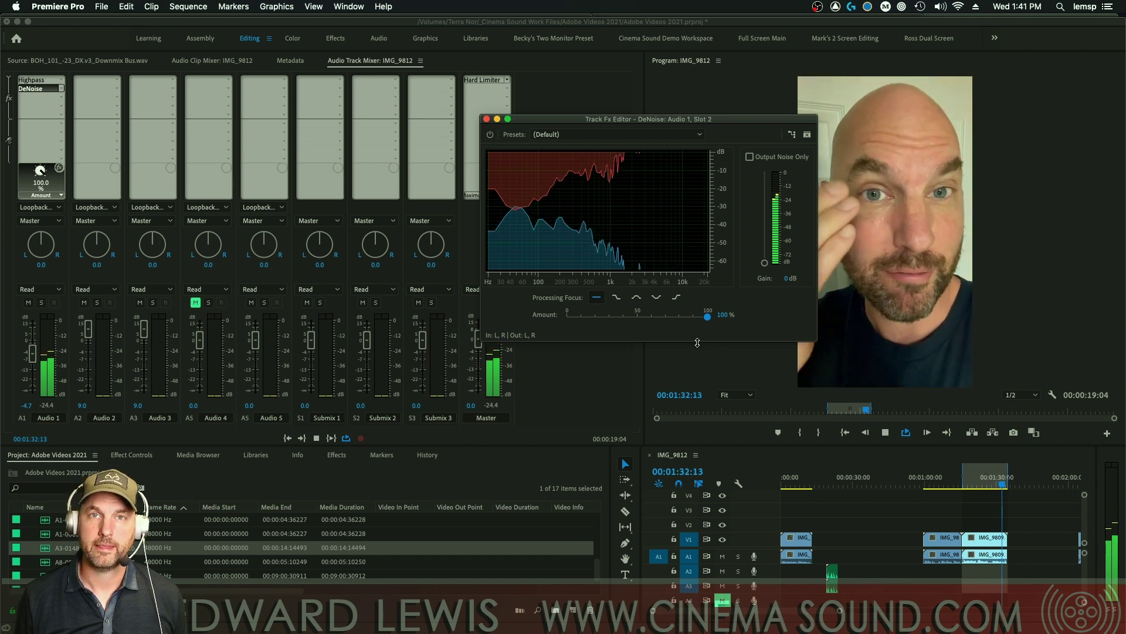
key("space")
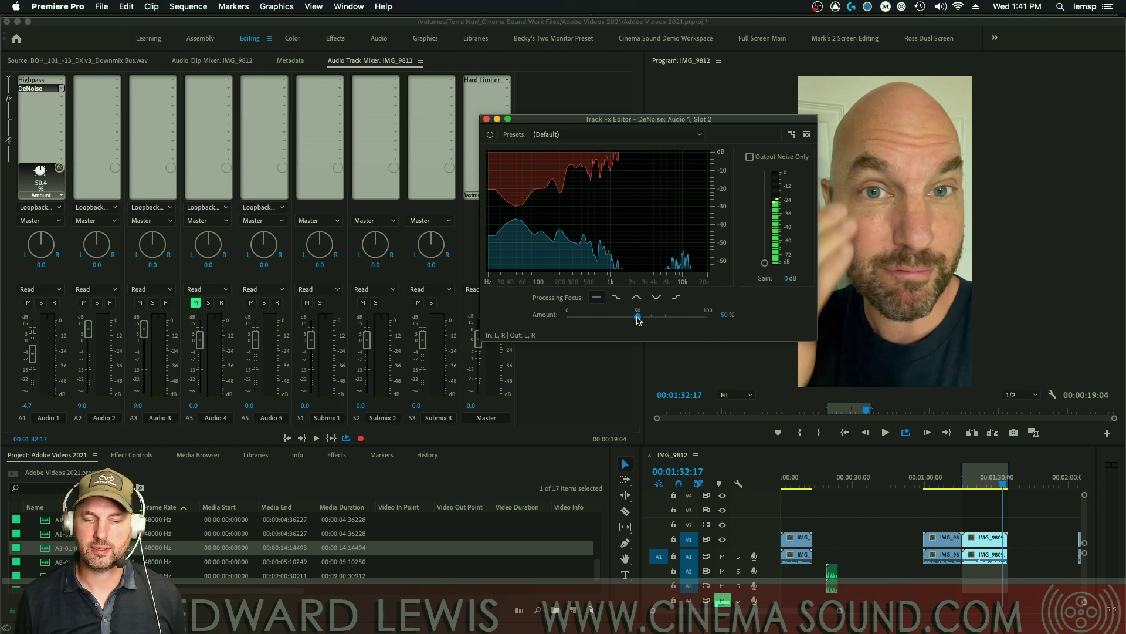
key("space")
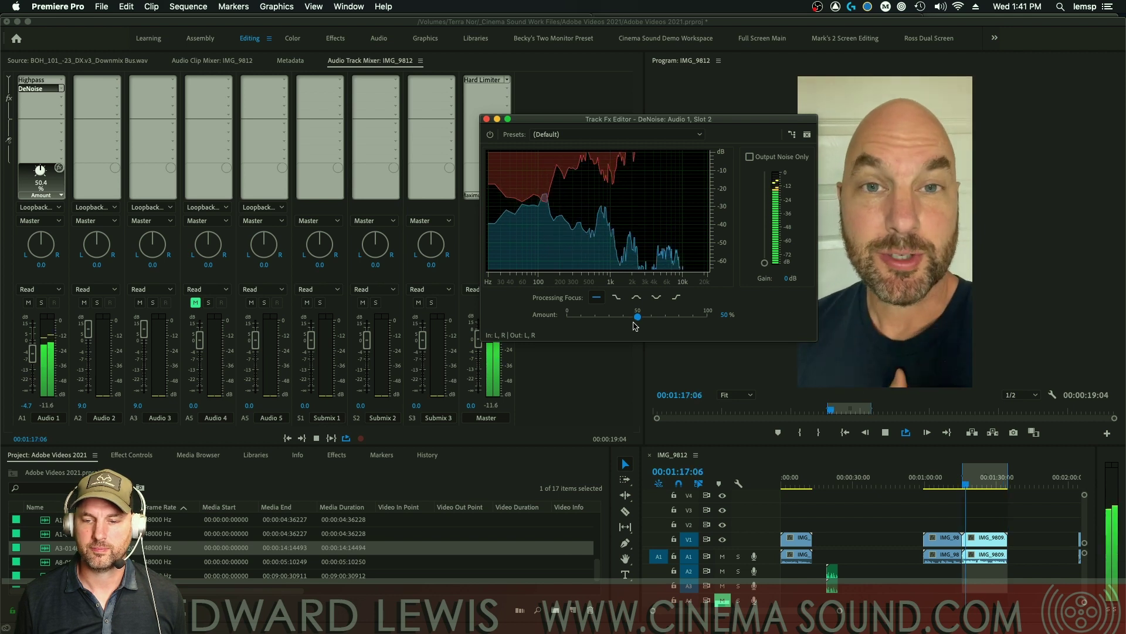
key("space")
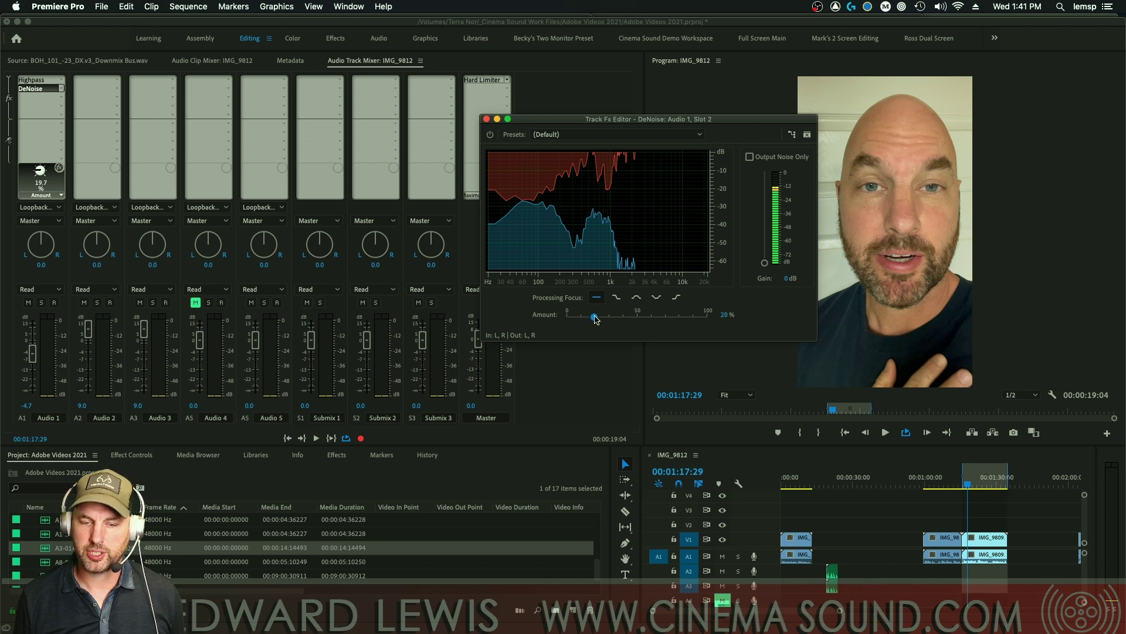
Step: Add a second DeNoise to Audio 1's third slot and open its Fx Editor
left_click(61, 98)
mouse_move(141, 176)
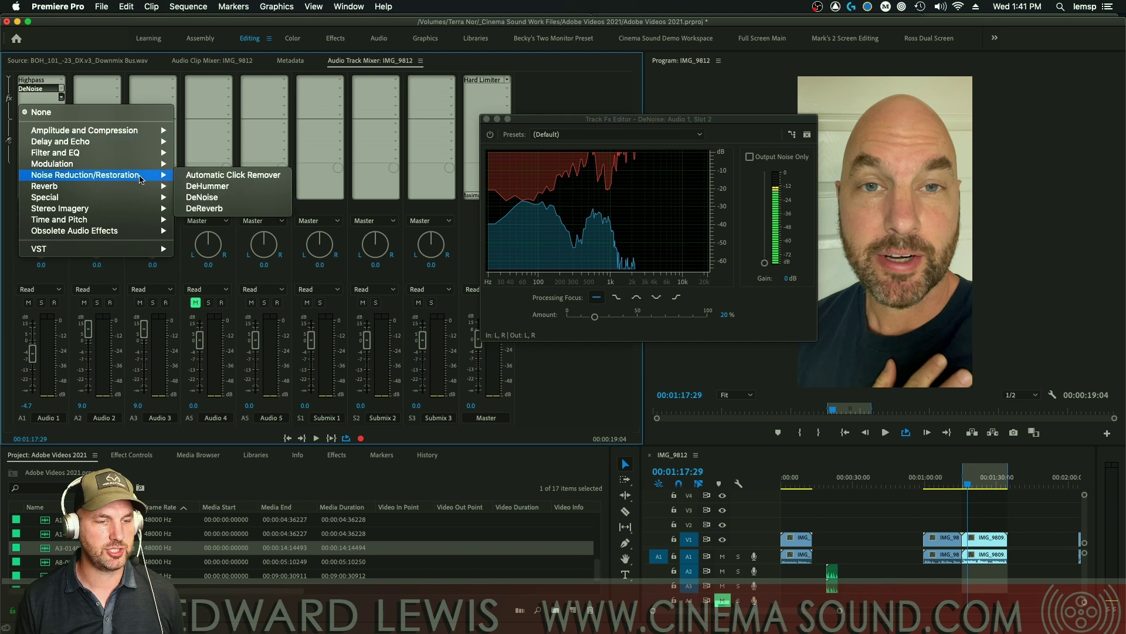
left_click(216, 199)
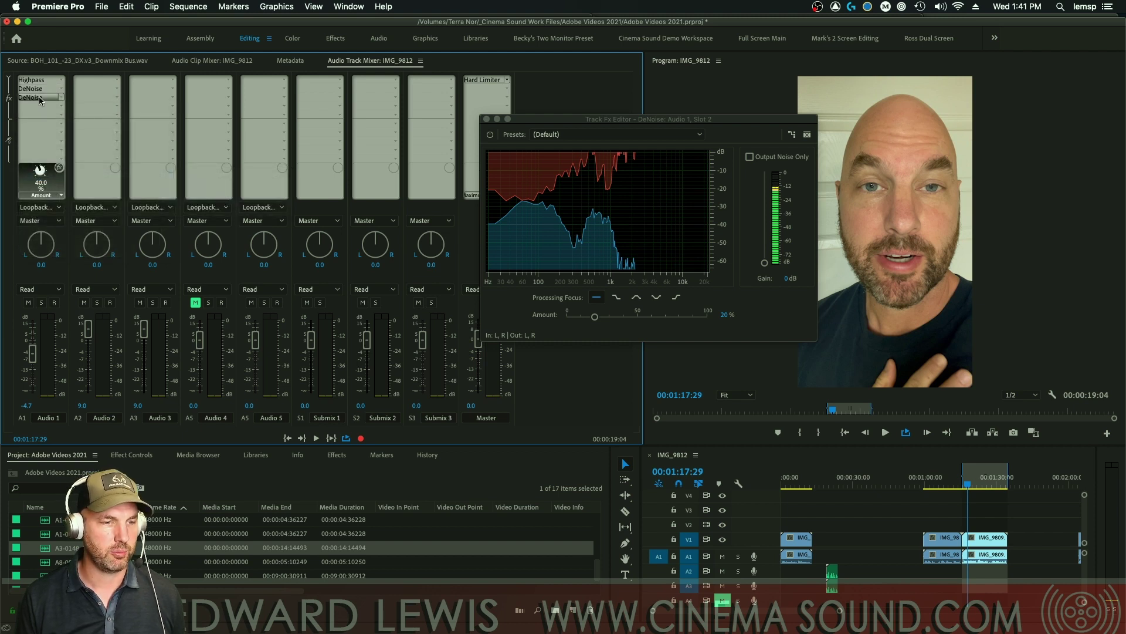
double_click(38, 96)
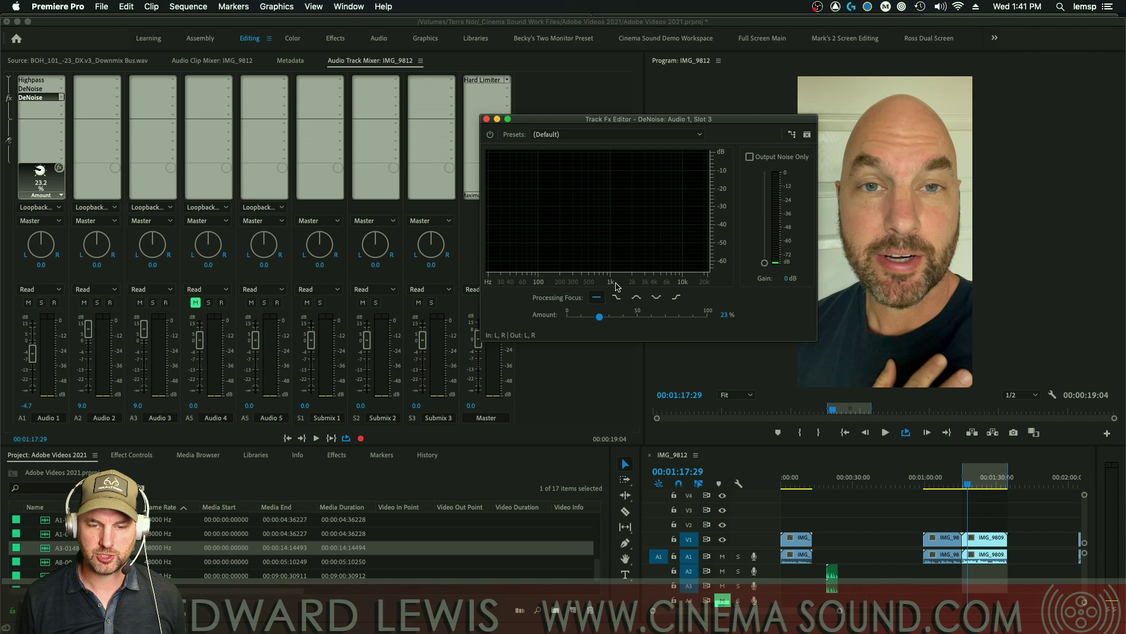
left_click_drag(652, 128, 630, 193)
Step: Audition the dialogue through both DeNoise effects, stopping at 00:01:21:27
key("space")
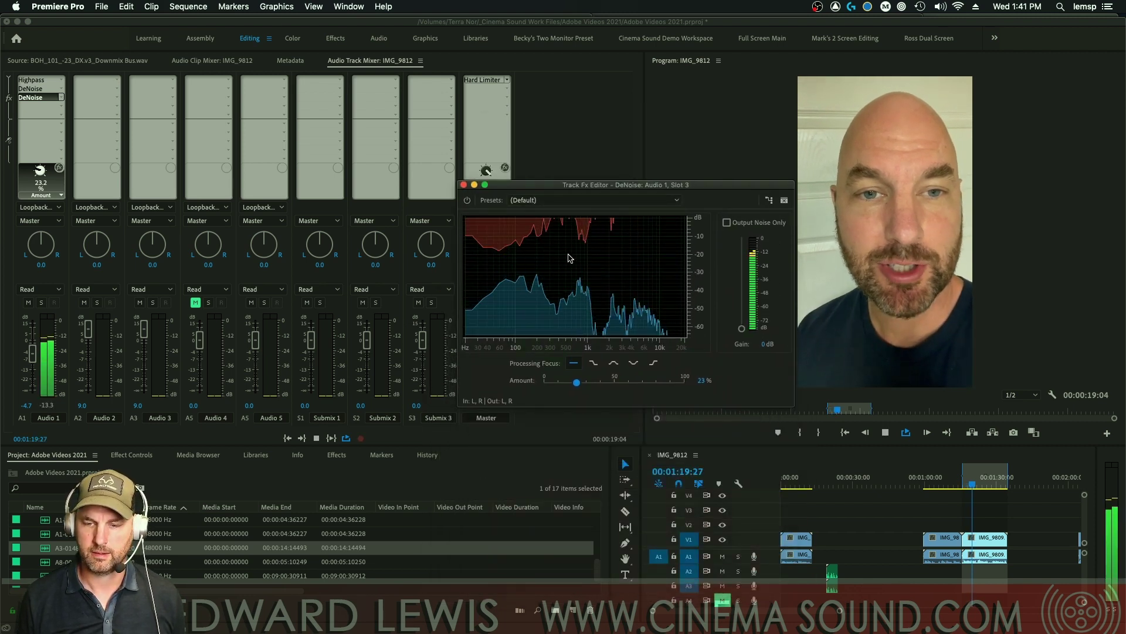
key("space")
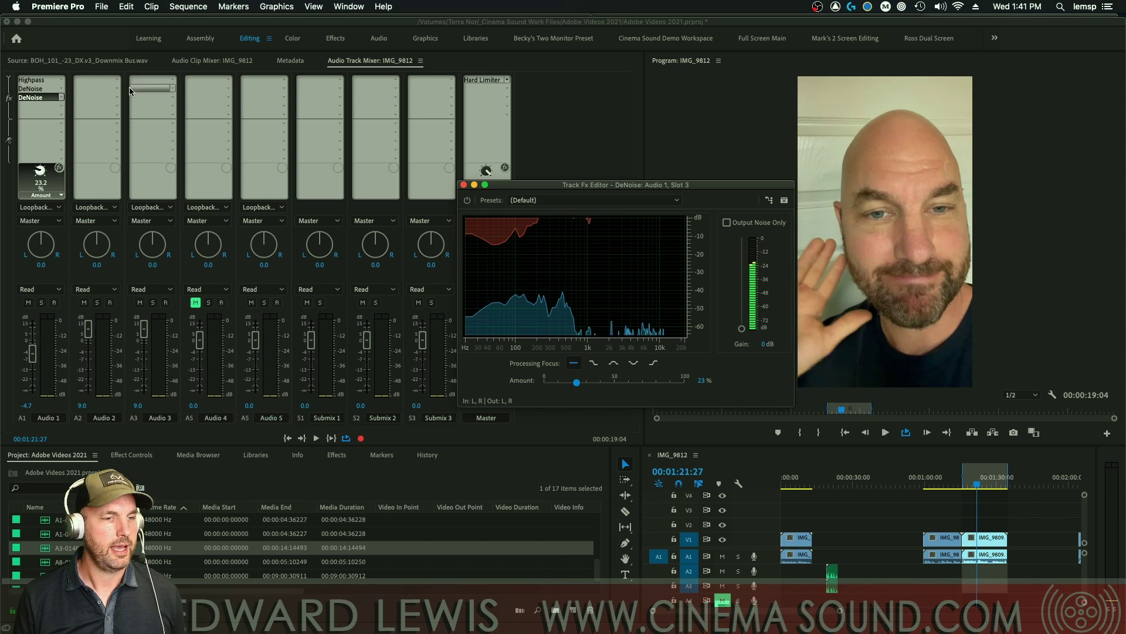
left_click(53, 102)
Step: Remove the second DeNoise, reopen the first, and audition Audio 1 with DeNoise bypassed
left_click(32, 111)
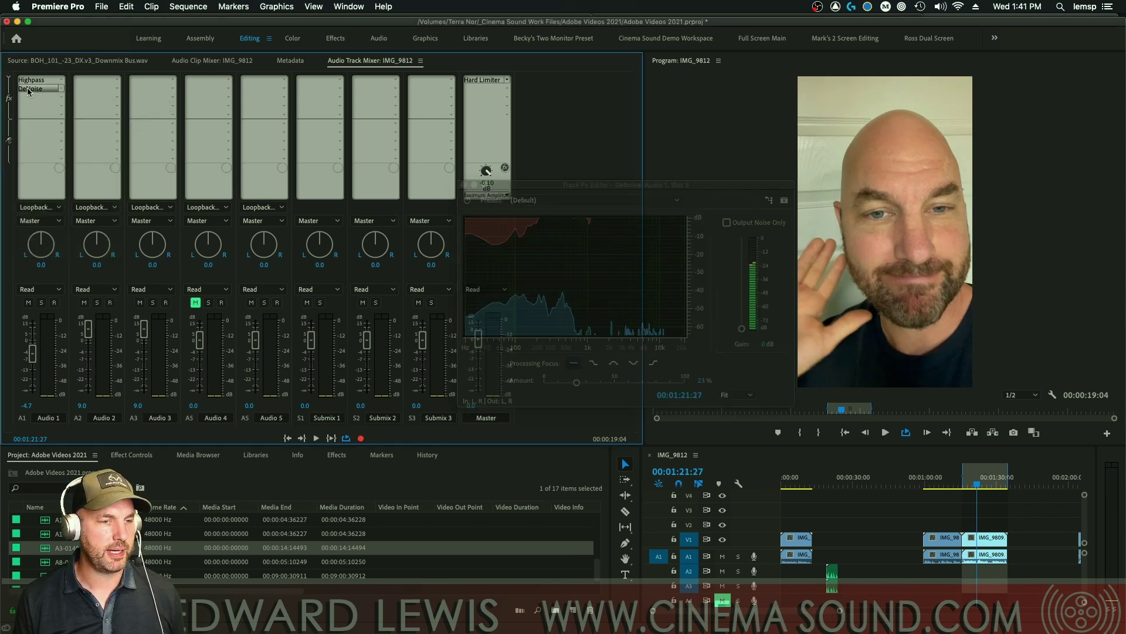
double_click(34, 89)
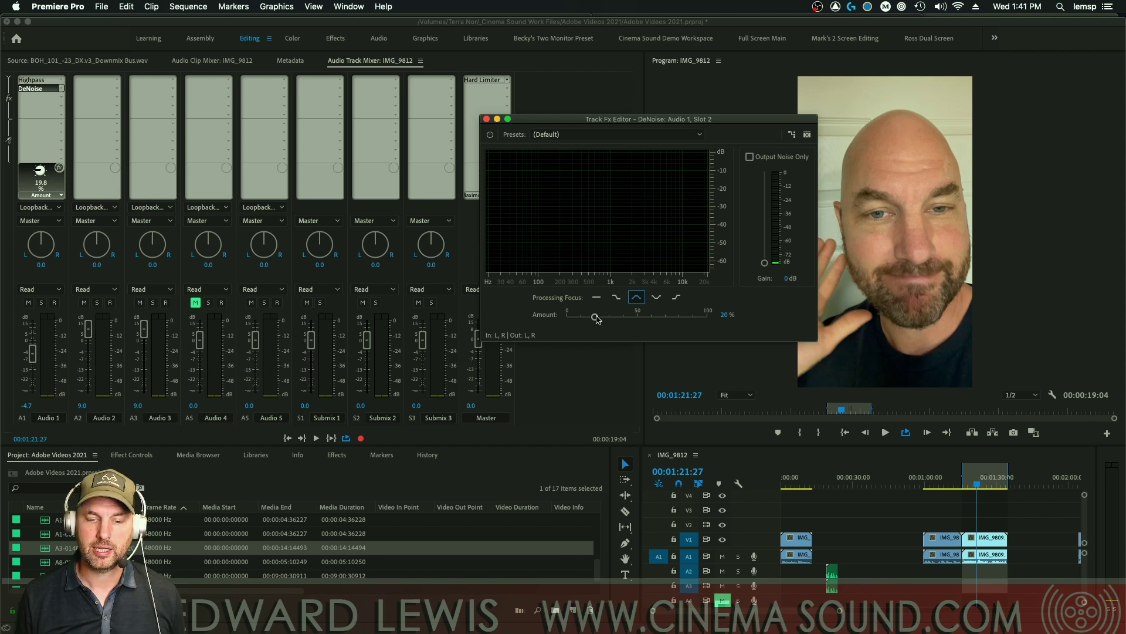
left_click(490, 136)
key("space")
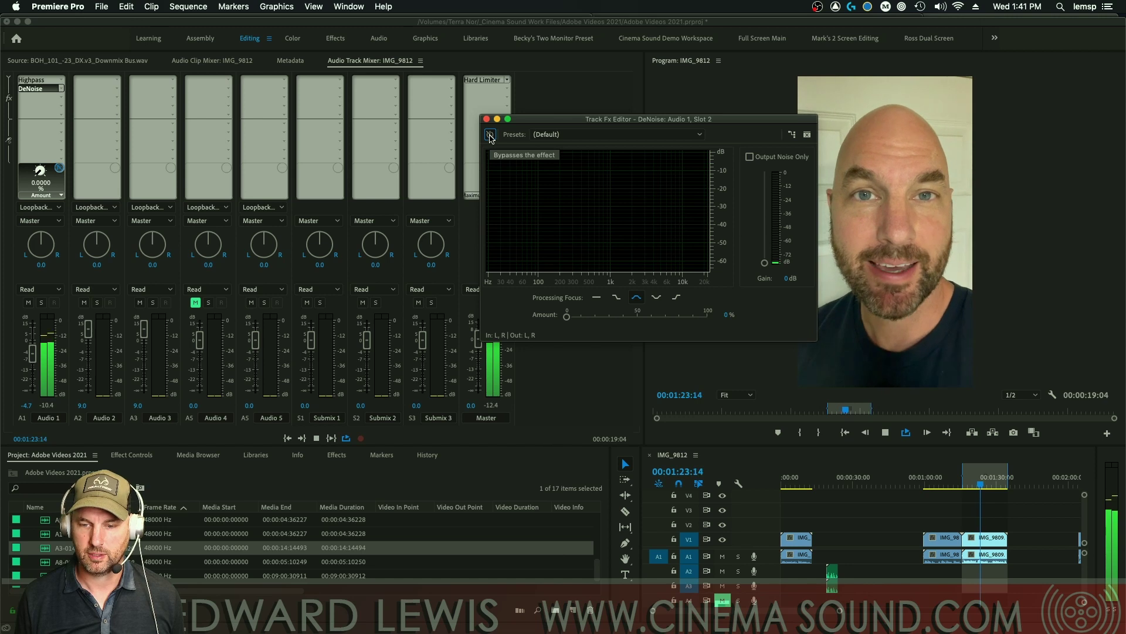
key("space")
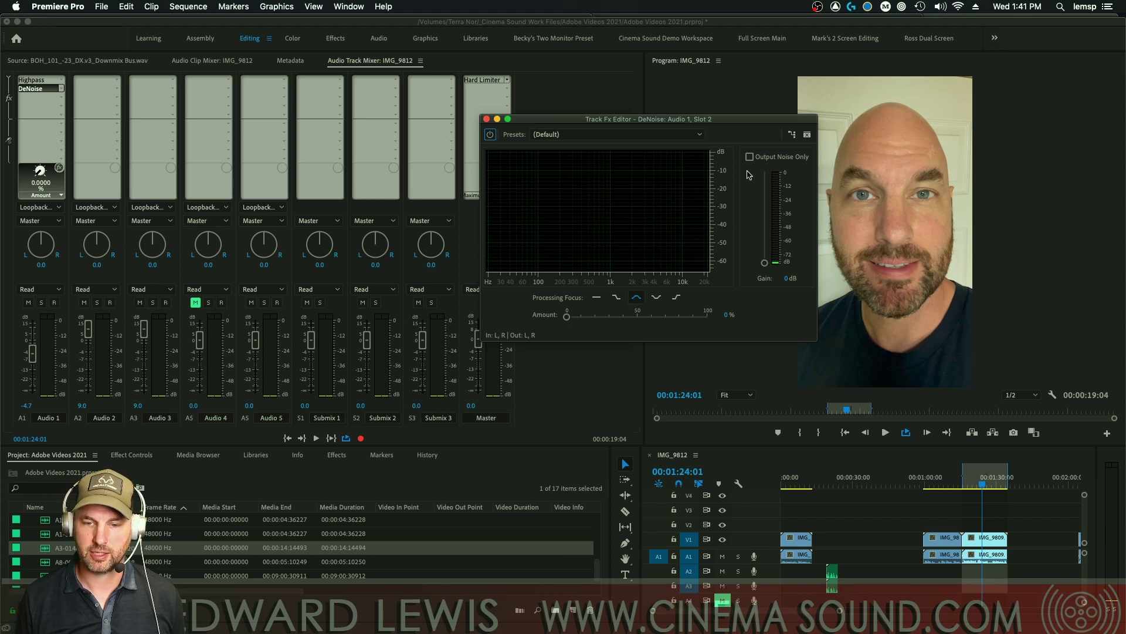
Step: Compare low, high and mid Processing Focus at 100% Amount, keeping mid and lowering Amount
key("space")
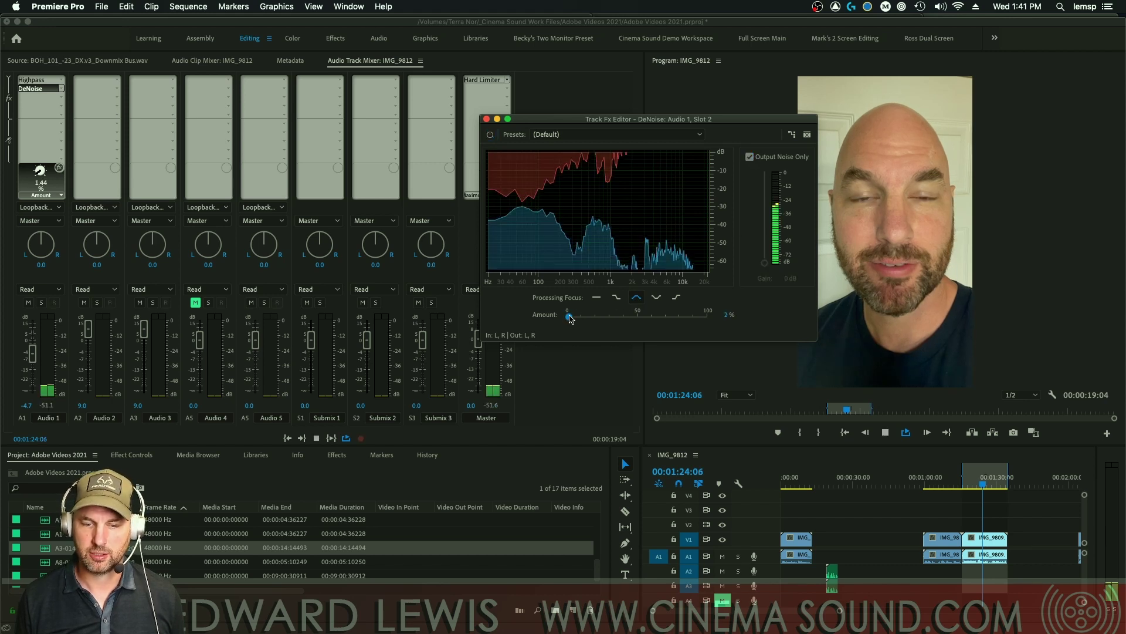
left_click_drag(570, 321, 710, 317)
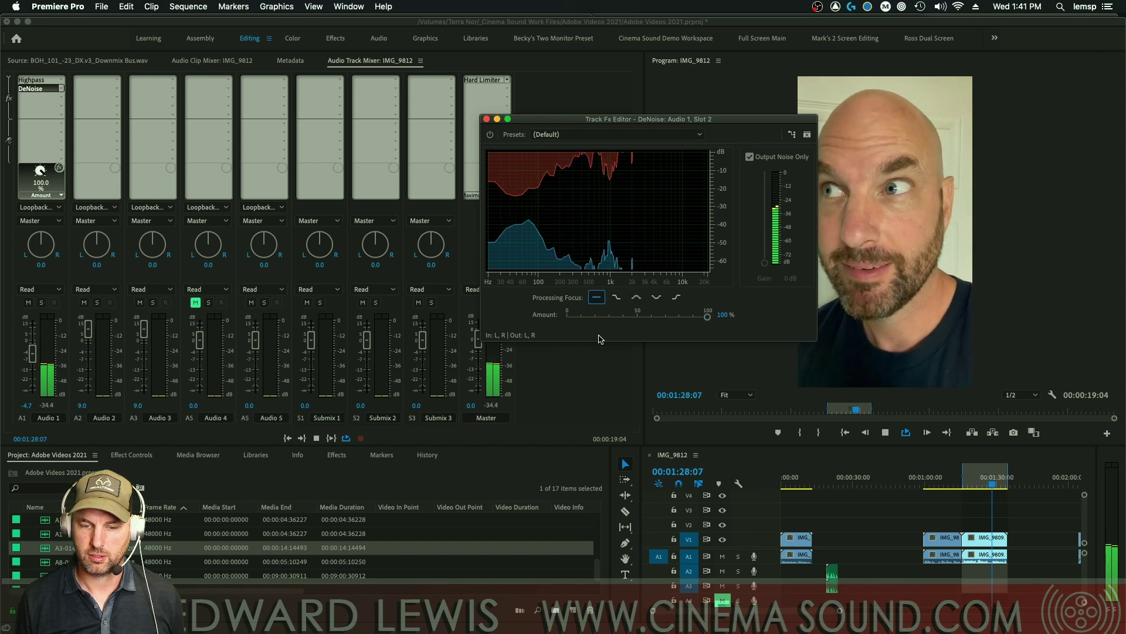
left_click(617, 297)
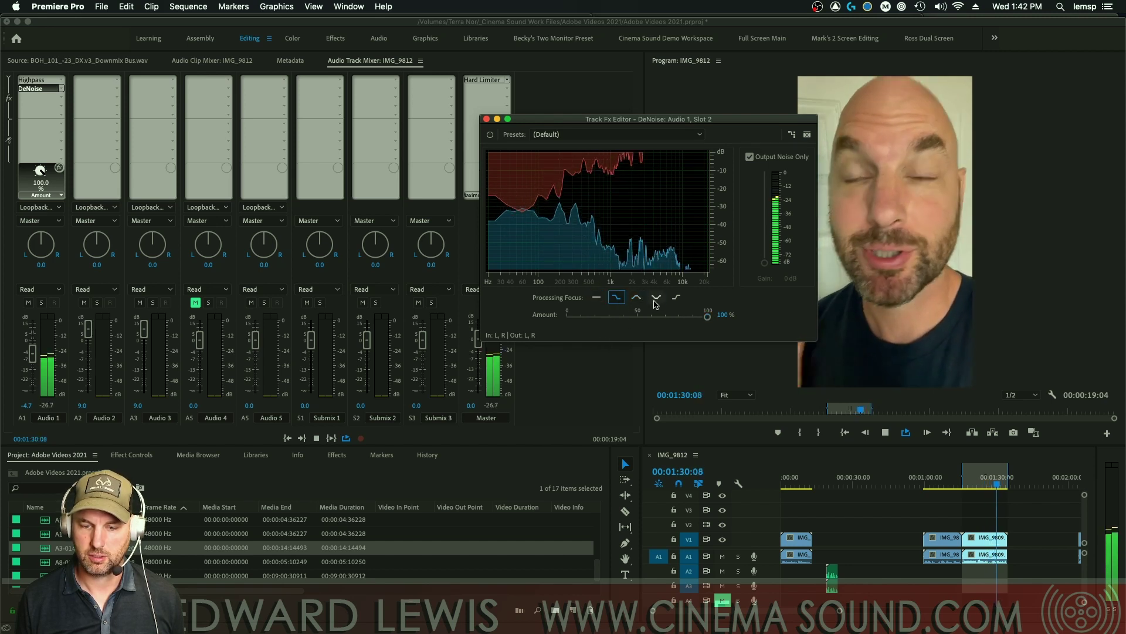
left_click(676, 297)
left_click(636, 297)
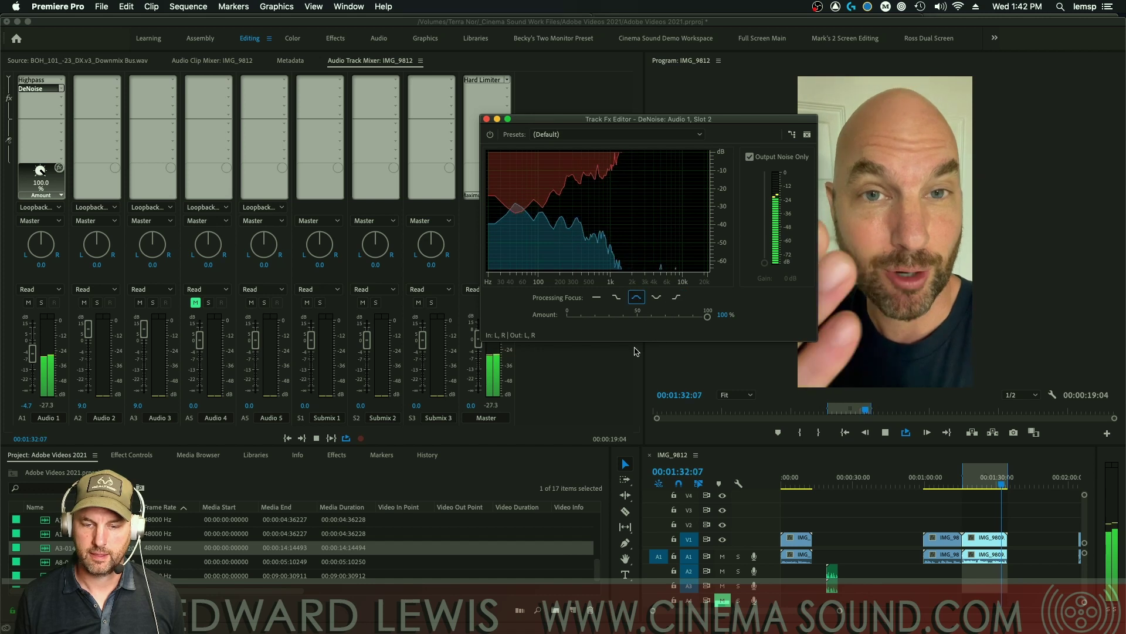
key("space")
left_click(655, 314)
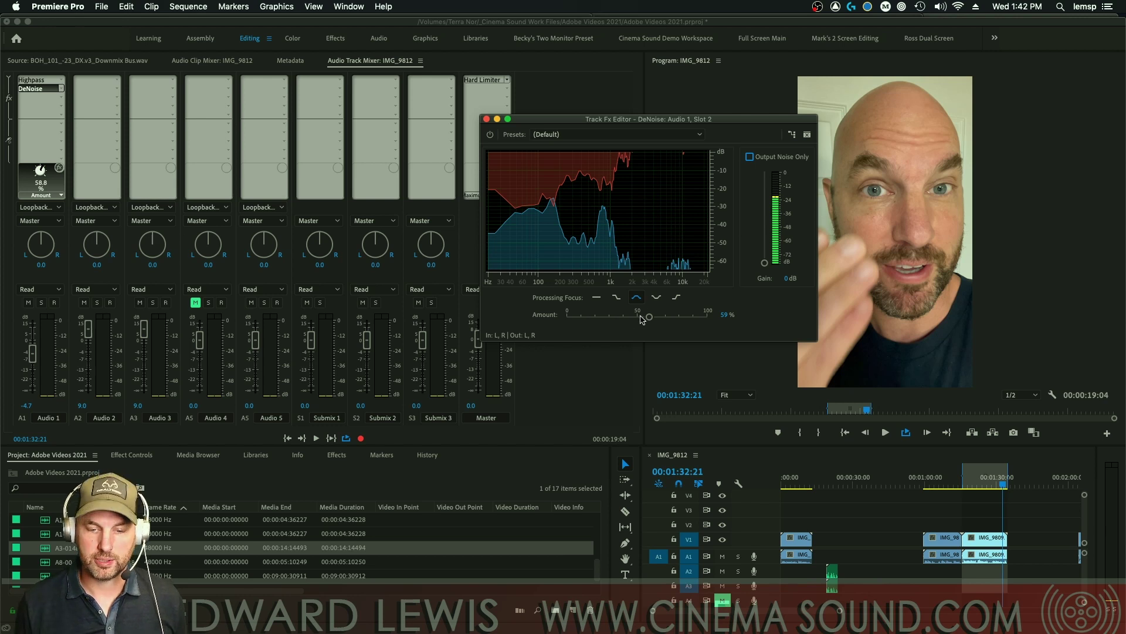
Step: Replay the dialogue comparing all-frequency and mid-frequency Processing Focus, settling back on mid
key("space")
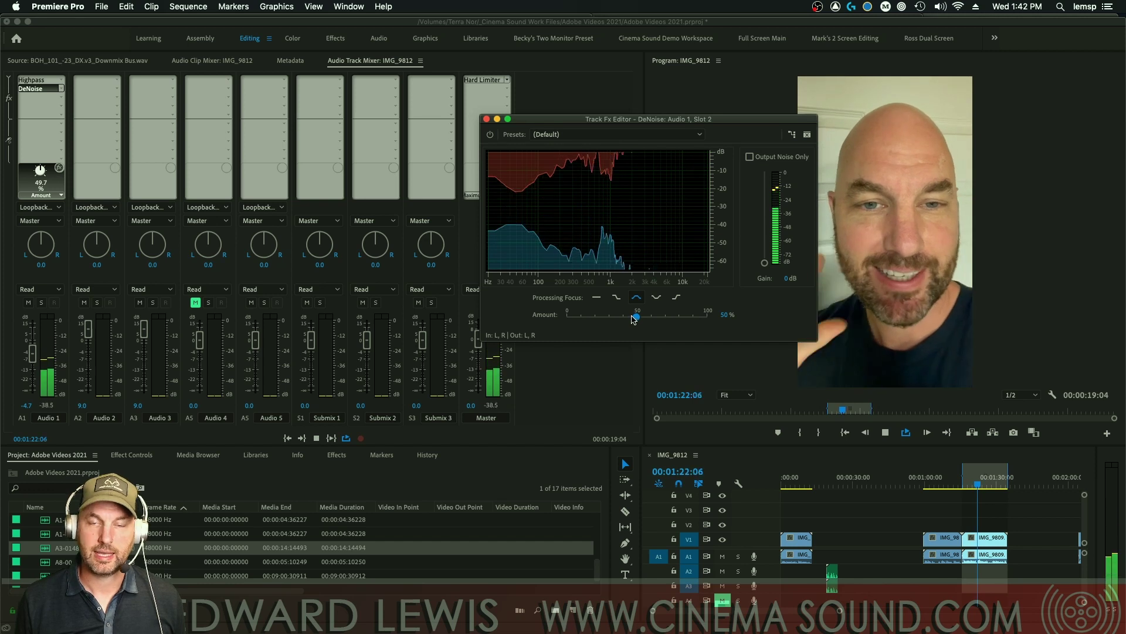
key("space")
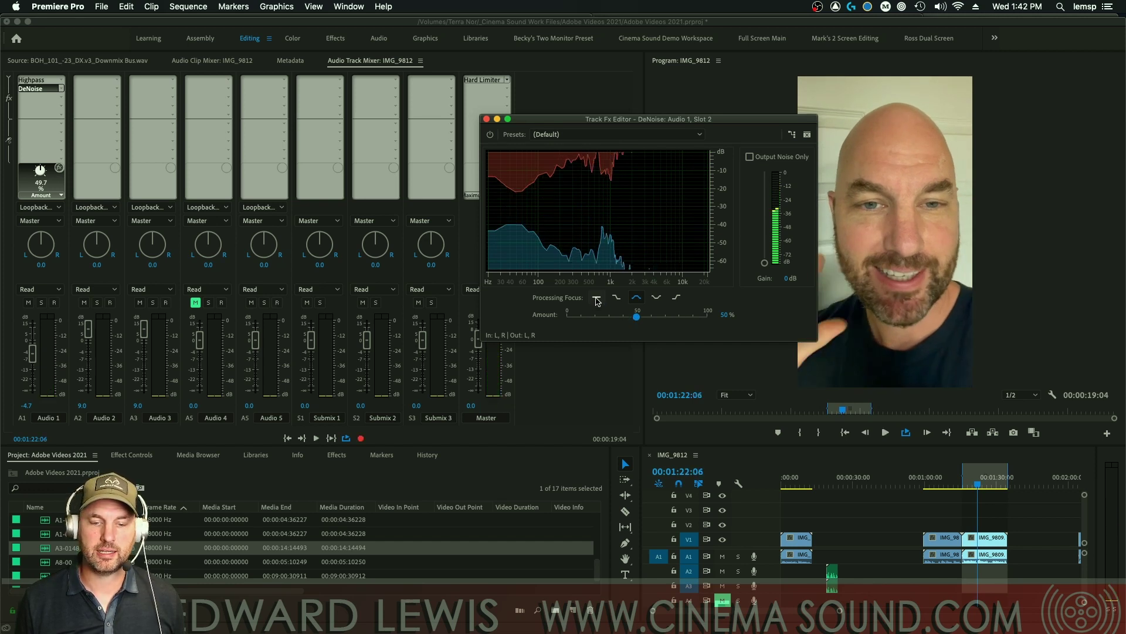
key("space")
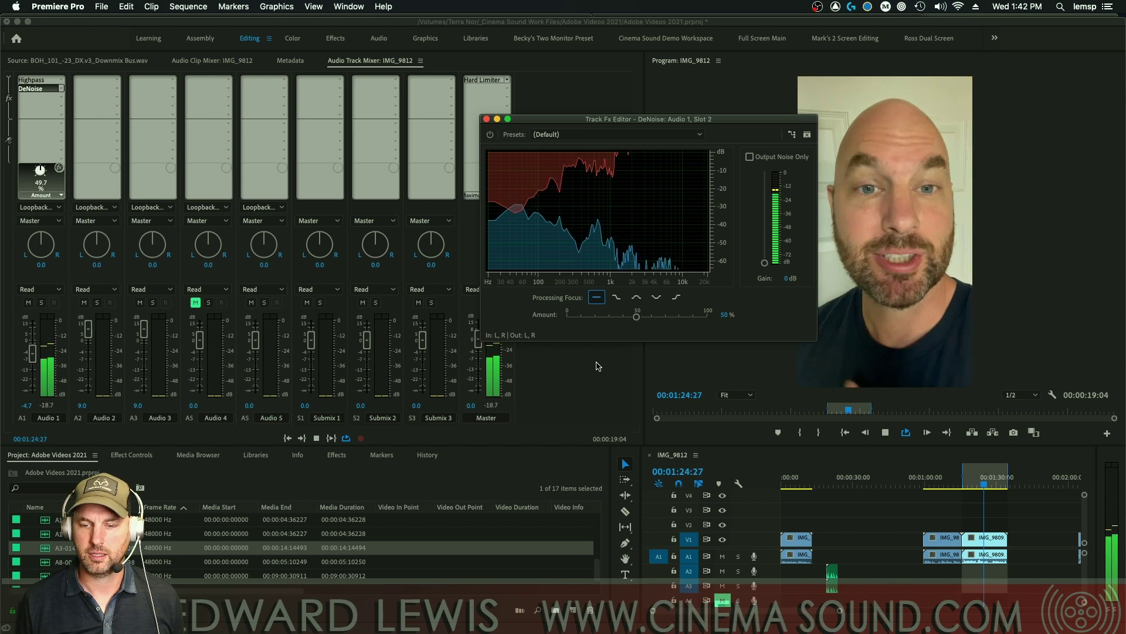
left_click(636, 297)
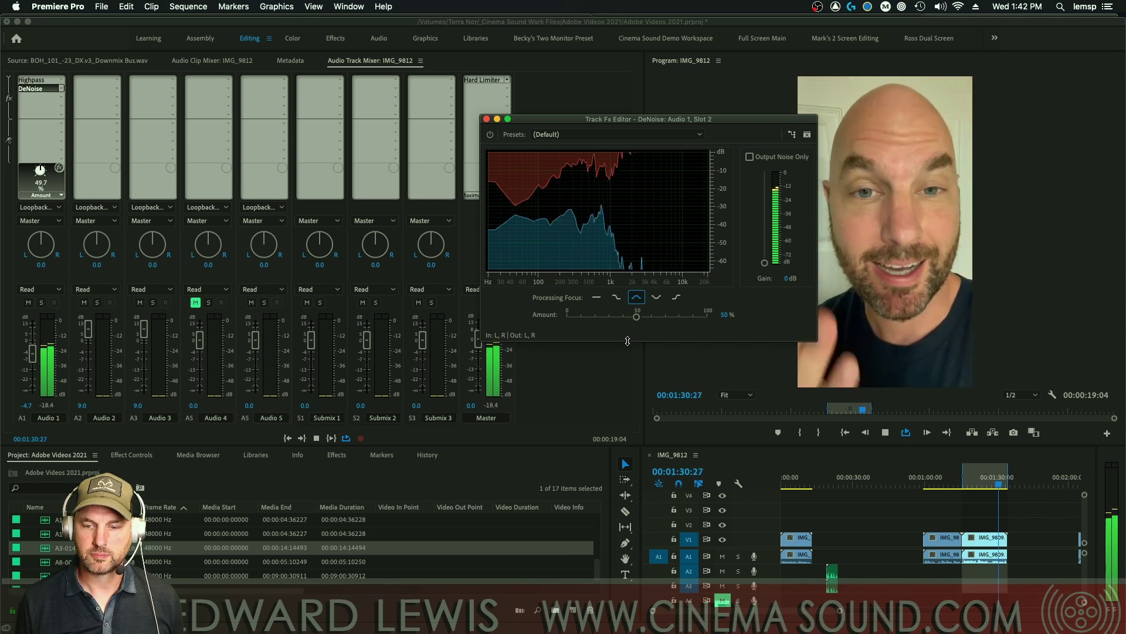
key("space")
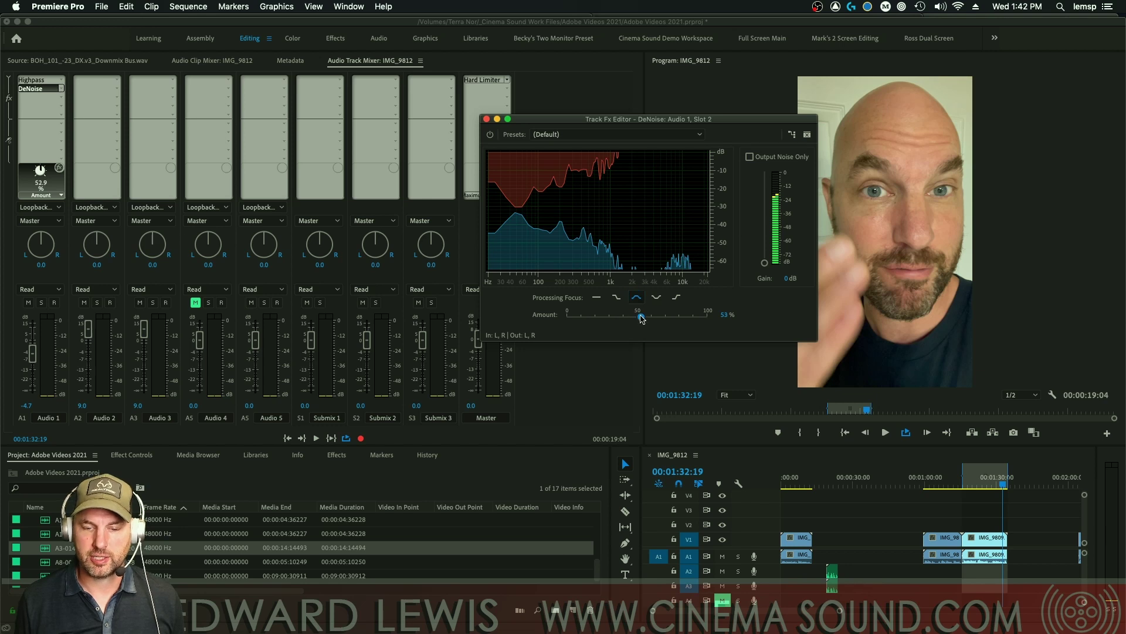
key("space")
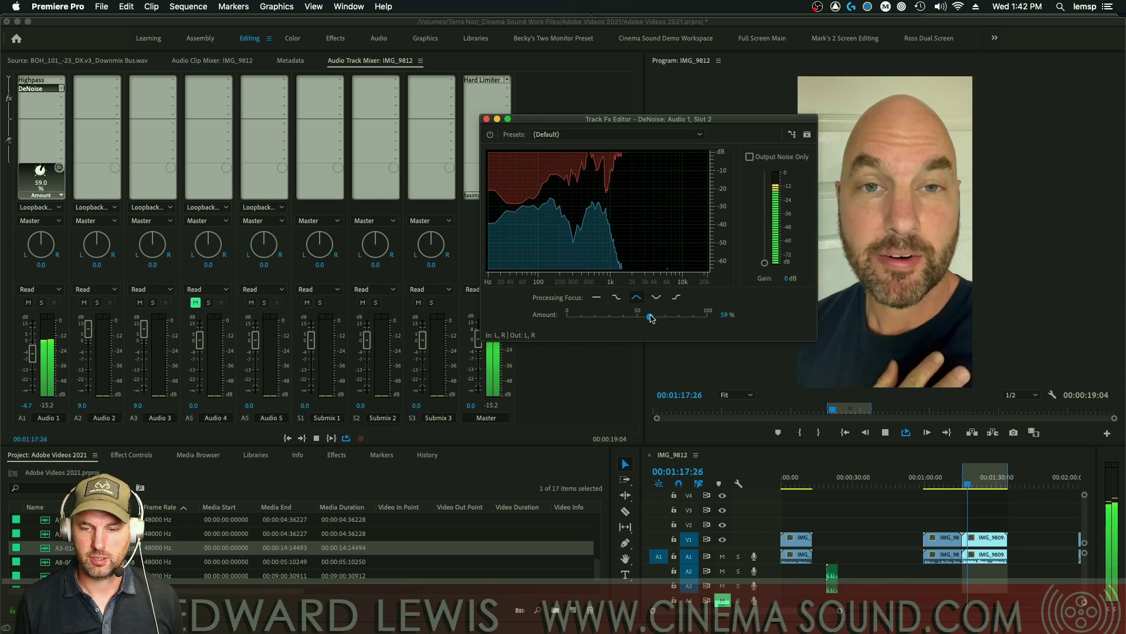
left_click(597, 300)
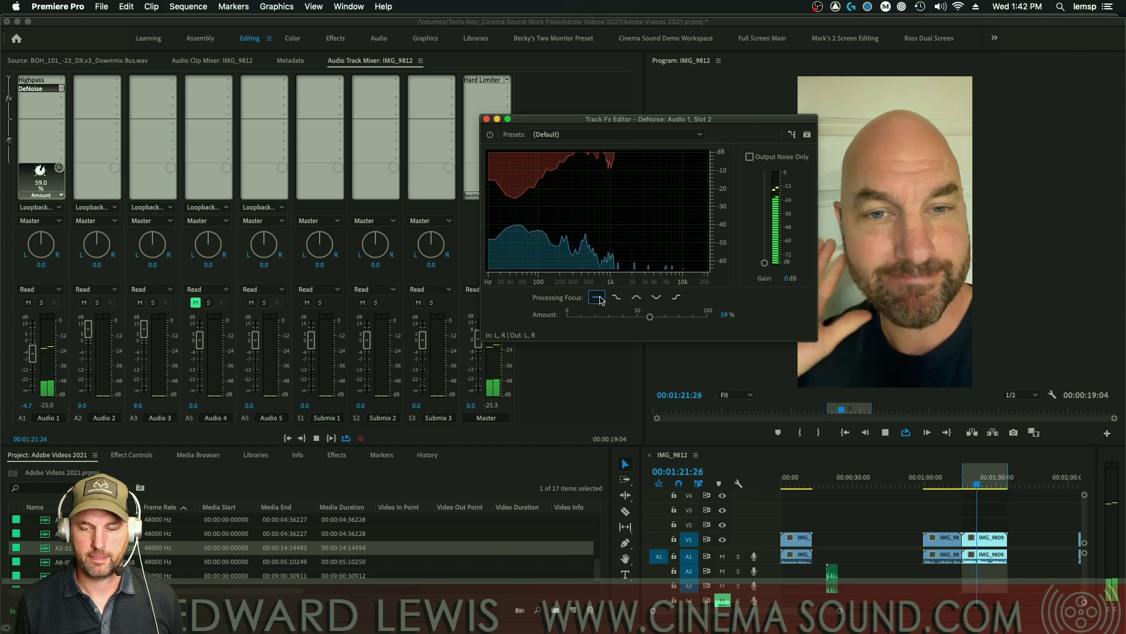
left_click(637, 297)
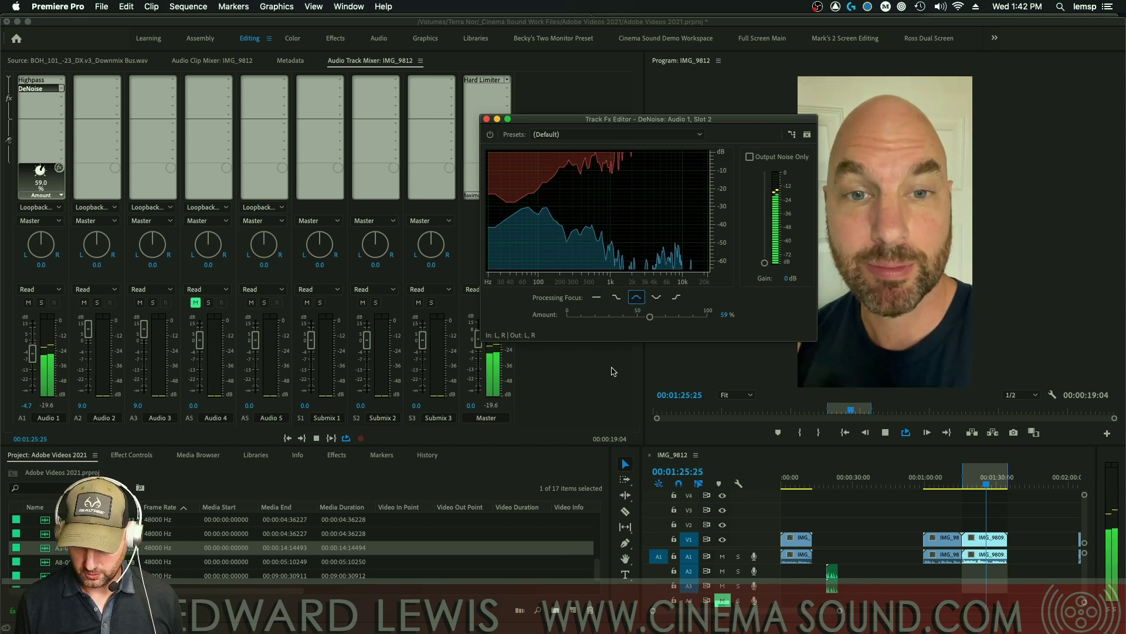
key("space")
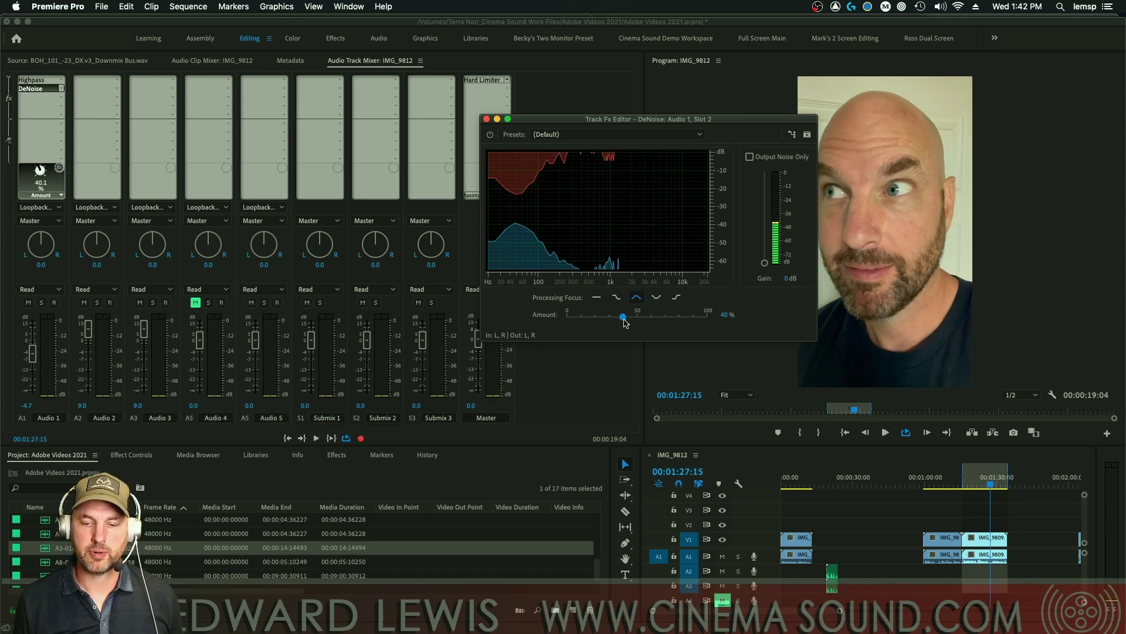
Step: Add another DeNoise to Audio 1's third slot and open its Fx Editor
left_click(62, 97)
mouse_move(108, 179)
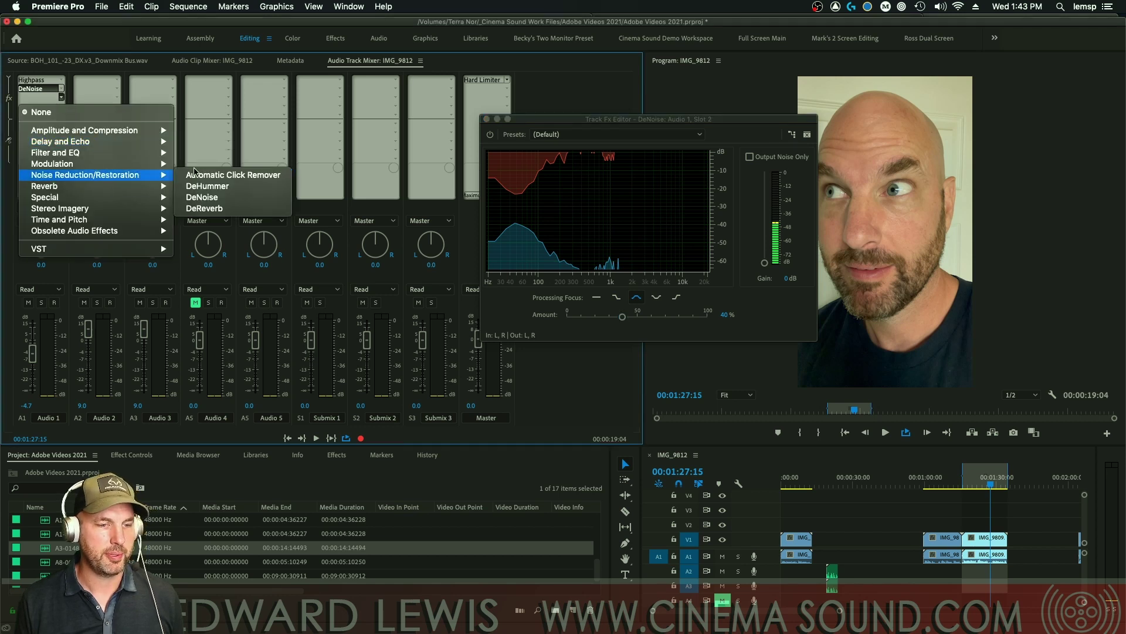
left_click(220, 201)
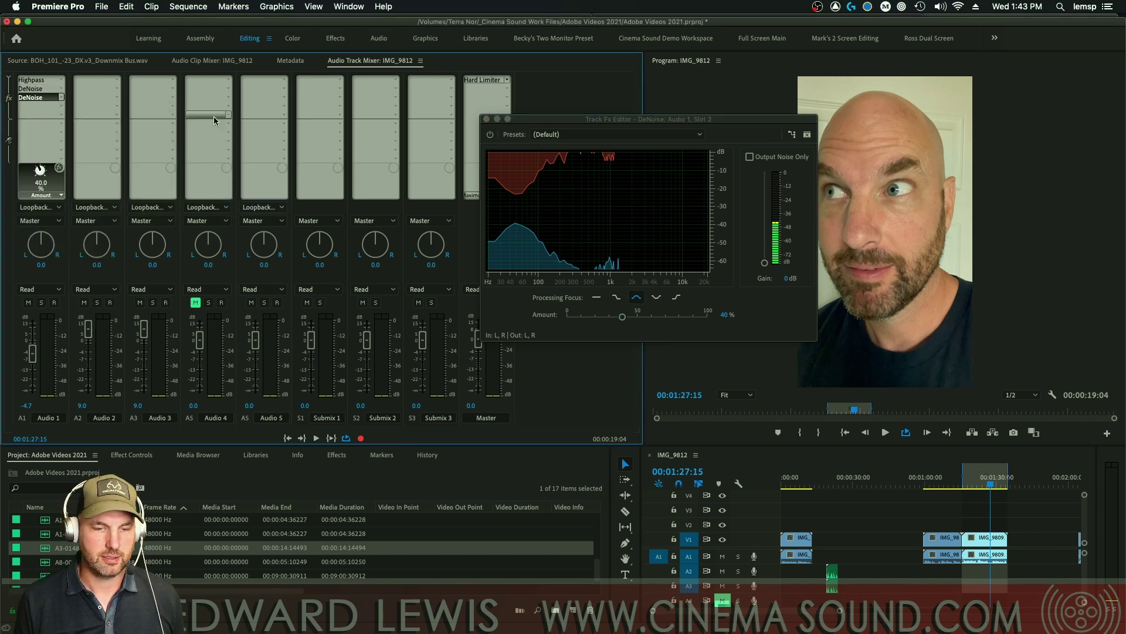
double_click(46, 99)
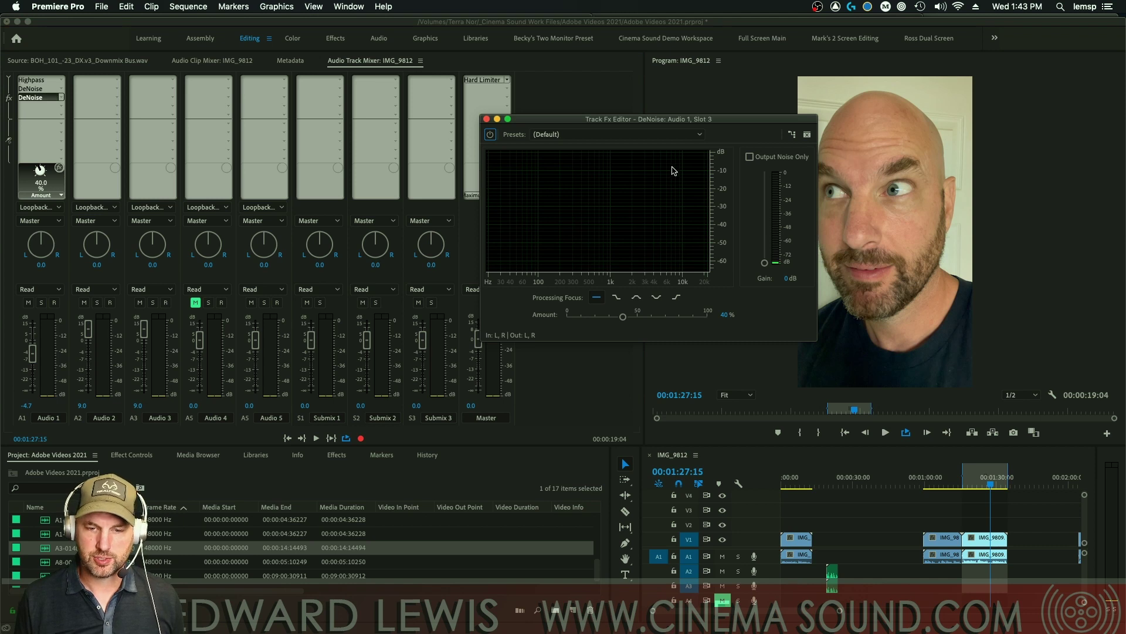
left_click_drag(678, 121, 509, 234)
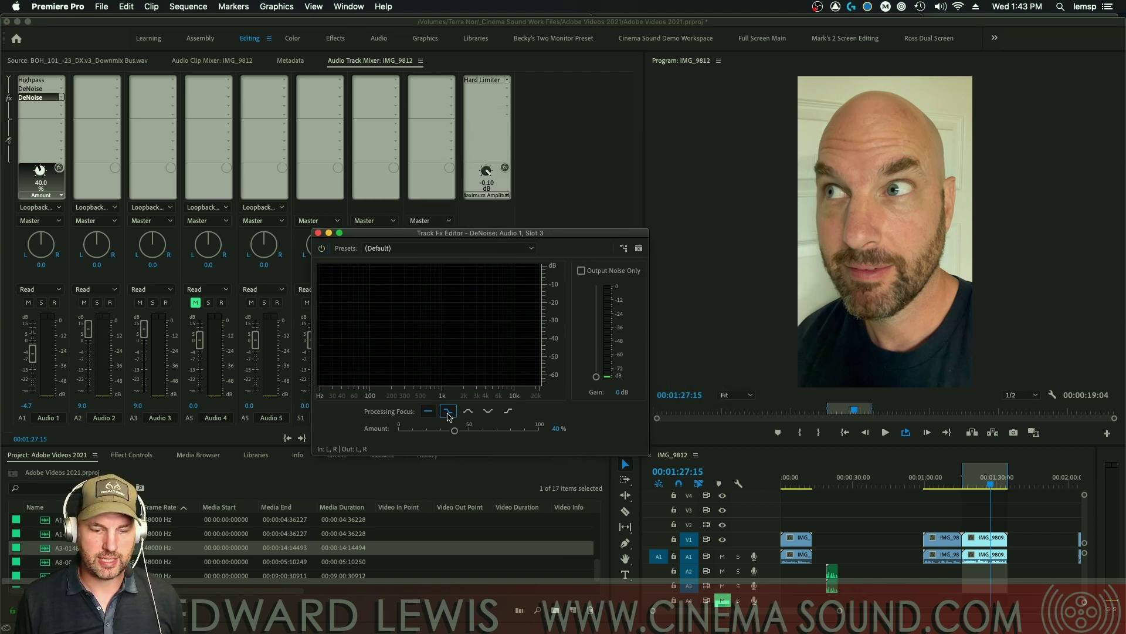
Step: Set the new DeNoise to 15% Amount, low-frequency focus, with boosted output gain
left_click_drag(459, 434, 401, 432)
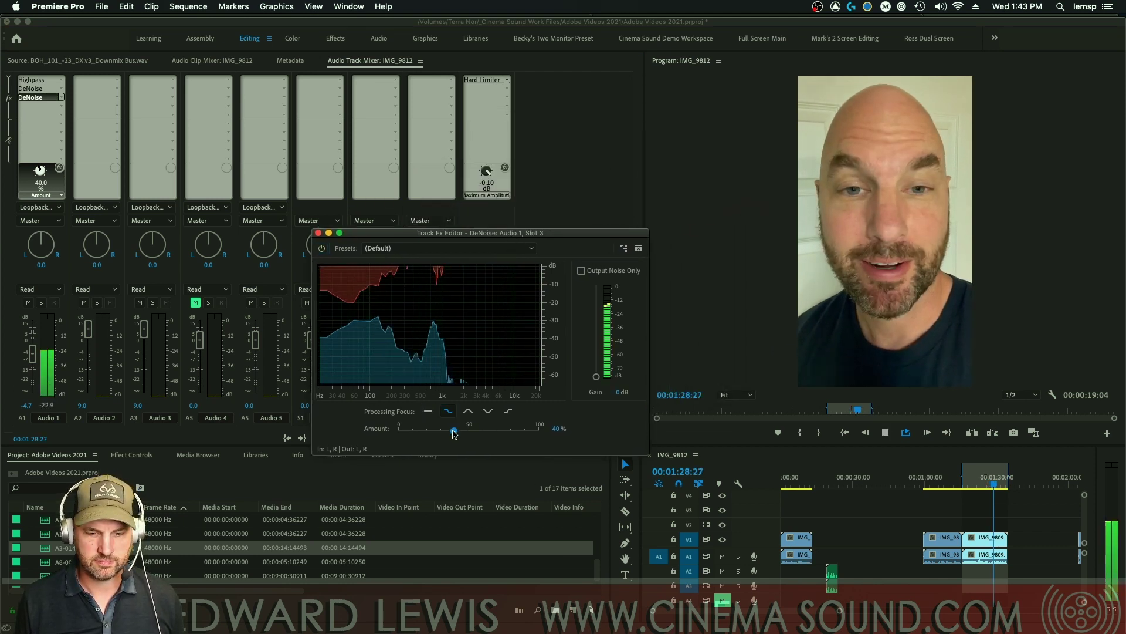
left_click_drag(402, 431, 428, 432)
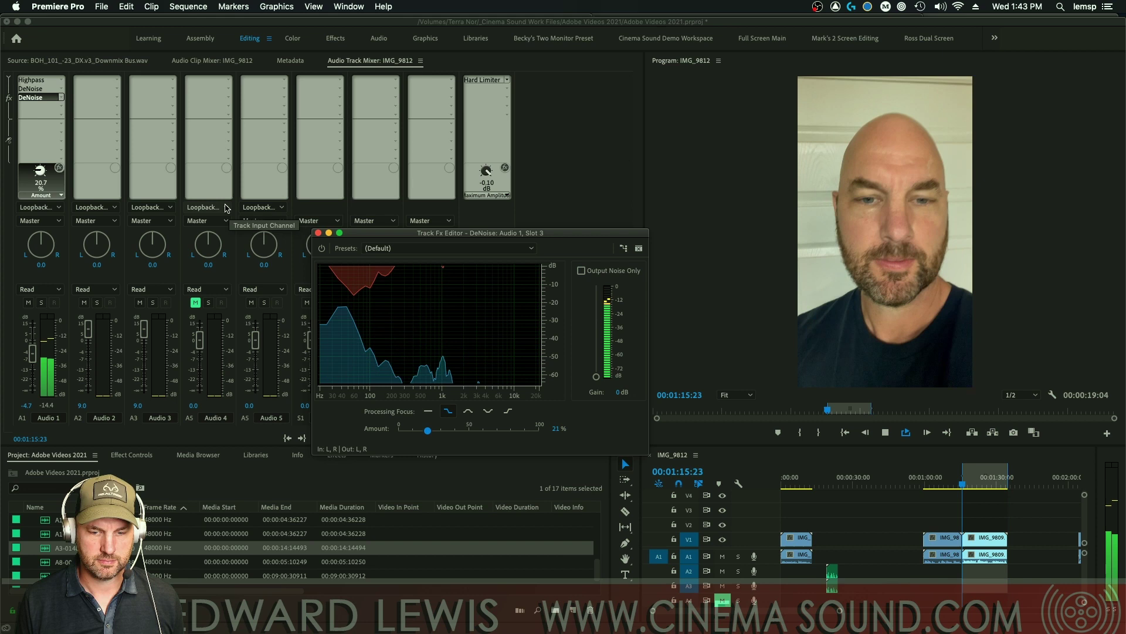
double_click(39, 90)
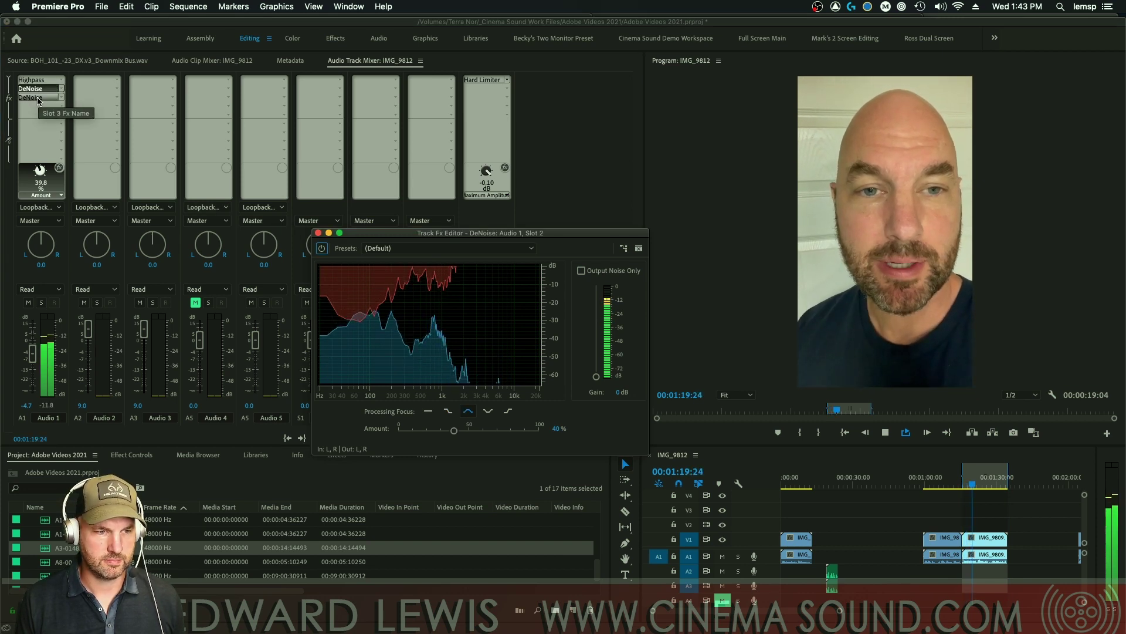
double_click(37, 97)
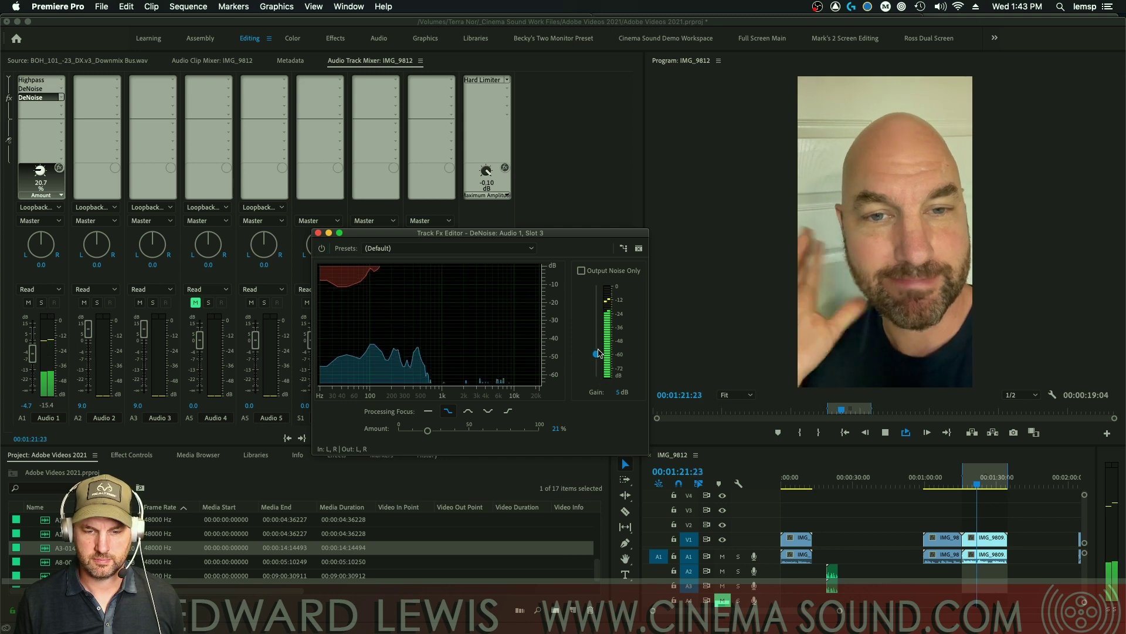
left_click_drag(596, 376, 596, 356)
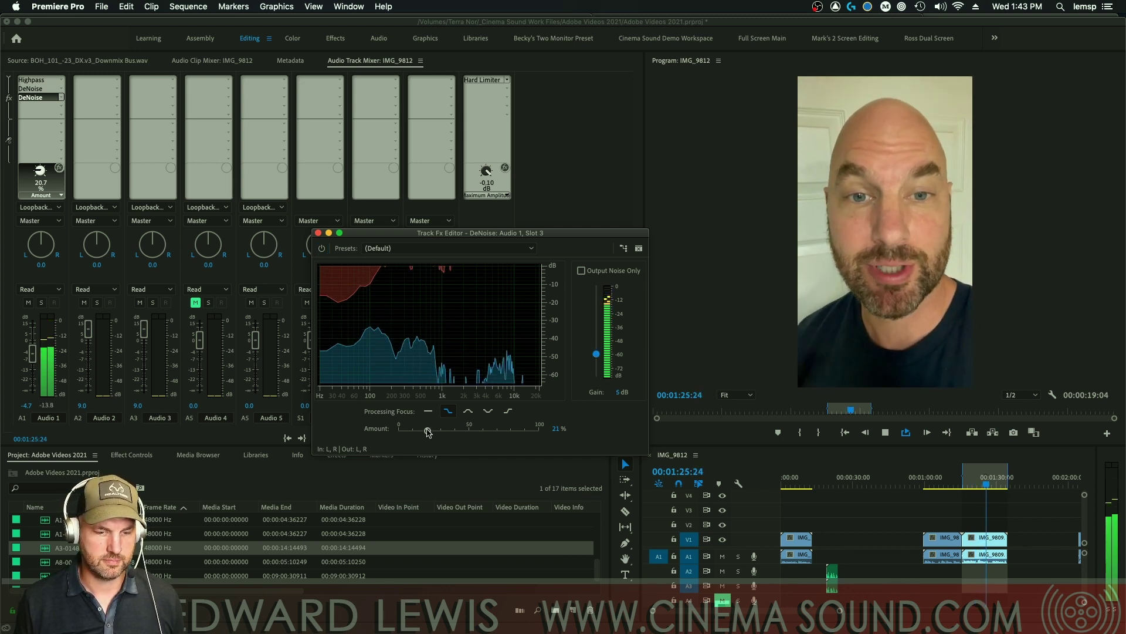
mouse_move(427, 430)
left_mouse_down()
mouse_move(399, 432)
mouse_move(422, 433)
left_mouse_up()
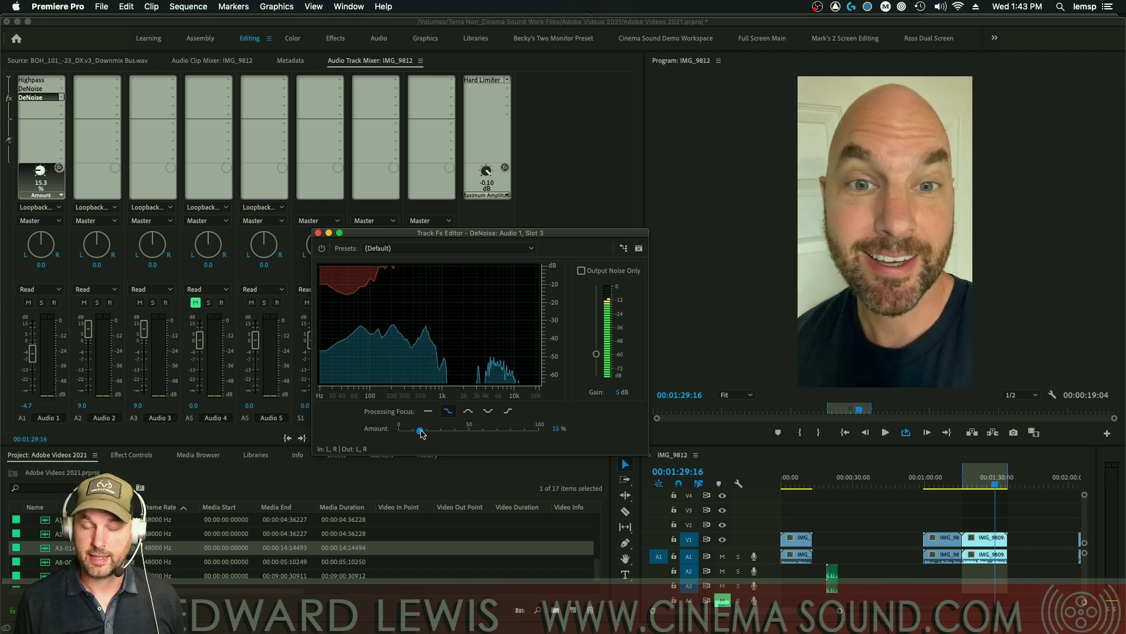
left_click(449, 413)
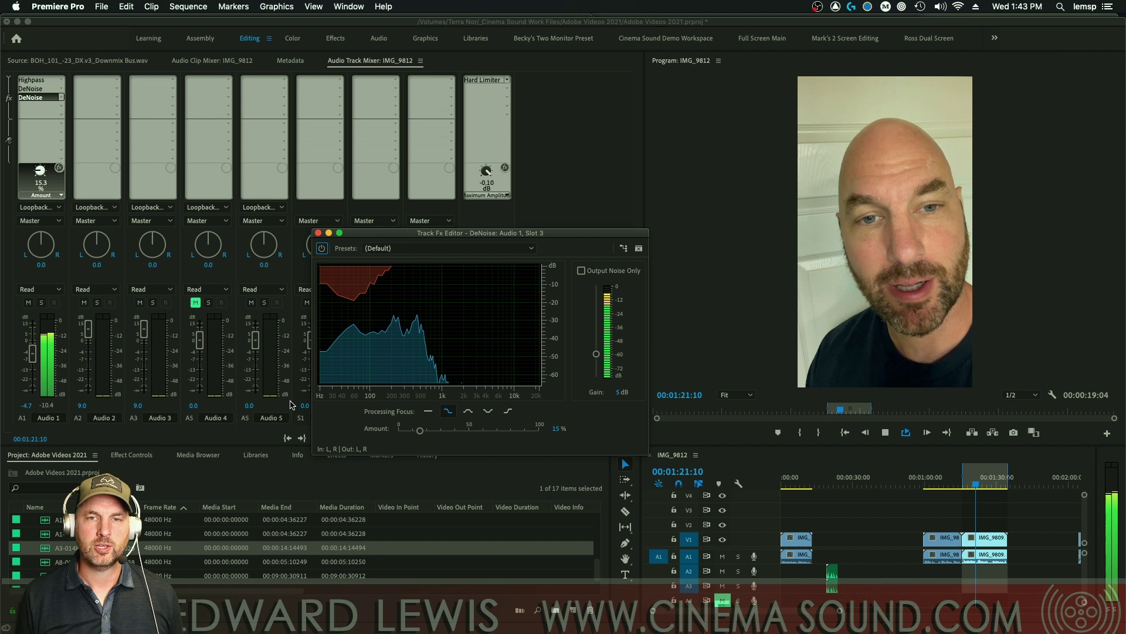
key("space")
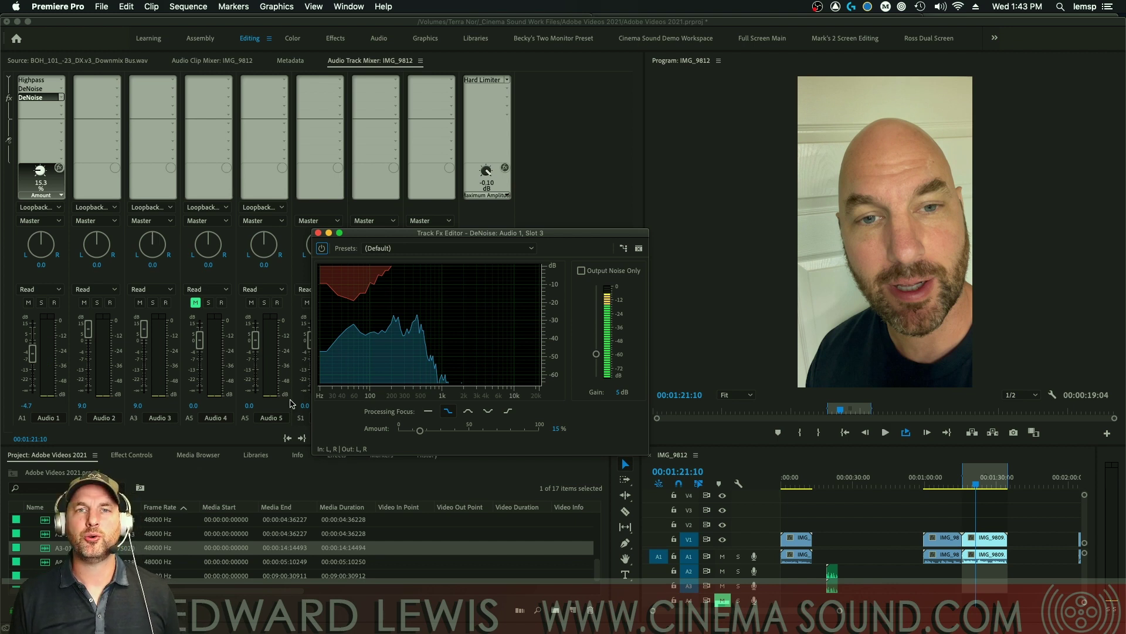